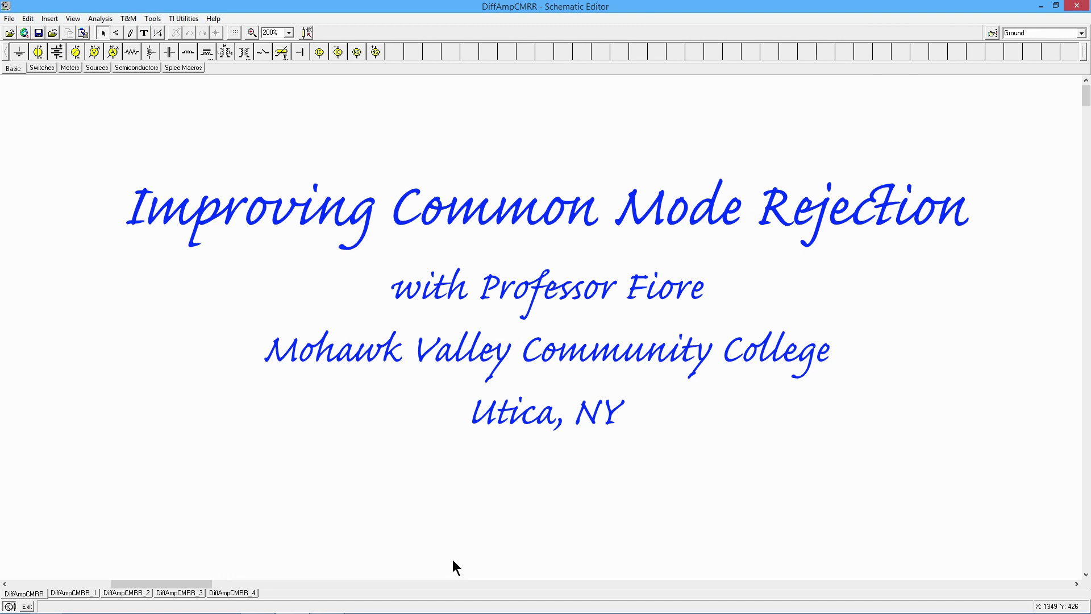
Scroll the DiffAmpCMRR canvas left to reveal the 2N3904 differential pair with the 2.2k emitter resistor.
{"action": "left_click", "coordinate": [83, 582]}
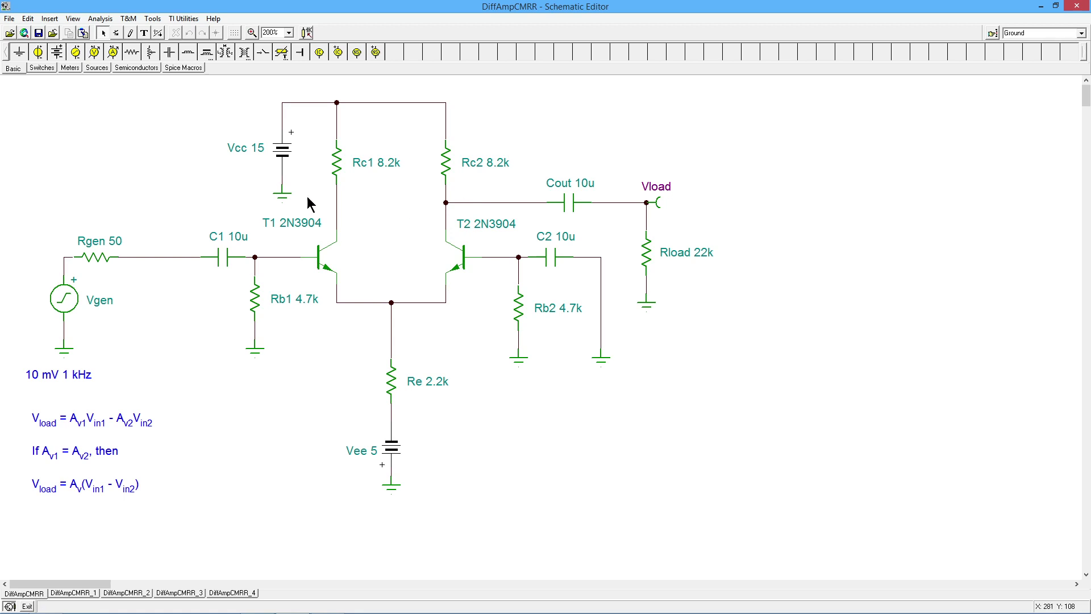
Show the enlarged DC results table beside the schematic and read the values for Re and node 7.
{"action": "left_click", "coordinate": [106, 20]}
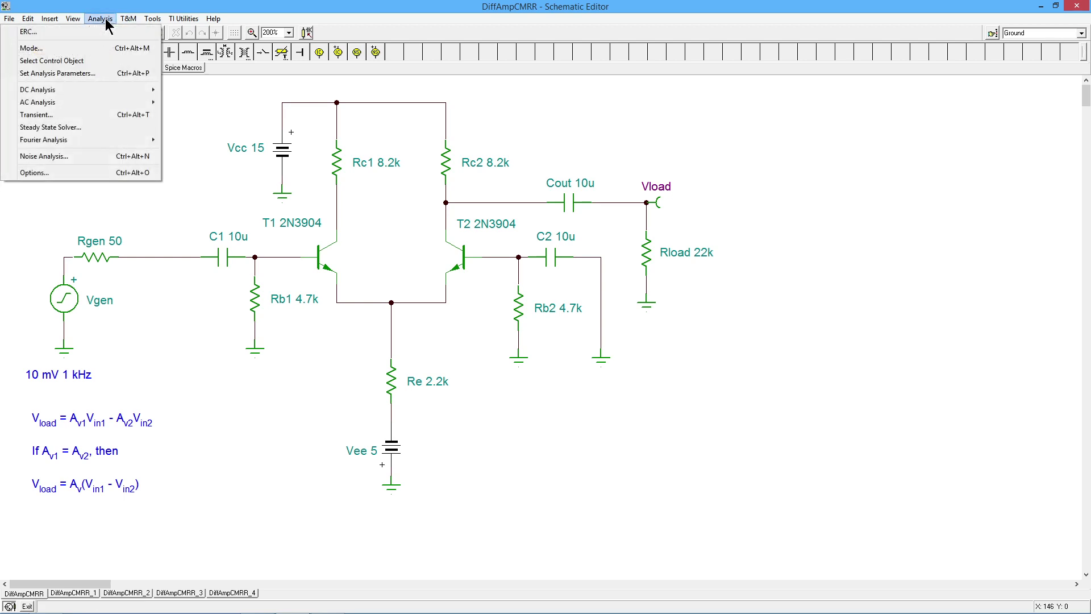
{"action": "mouse_move", "coordinate": [100, 86]}
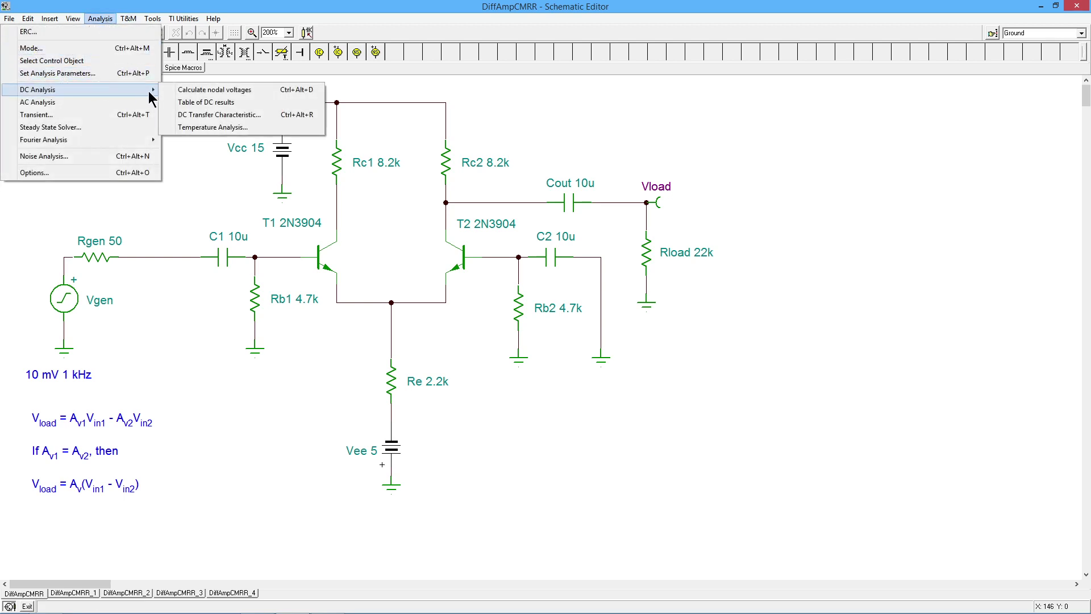
{"action": "left_click", "coordinate": [186, 102]}
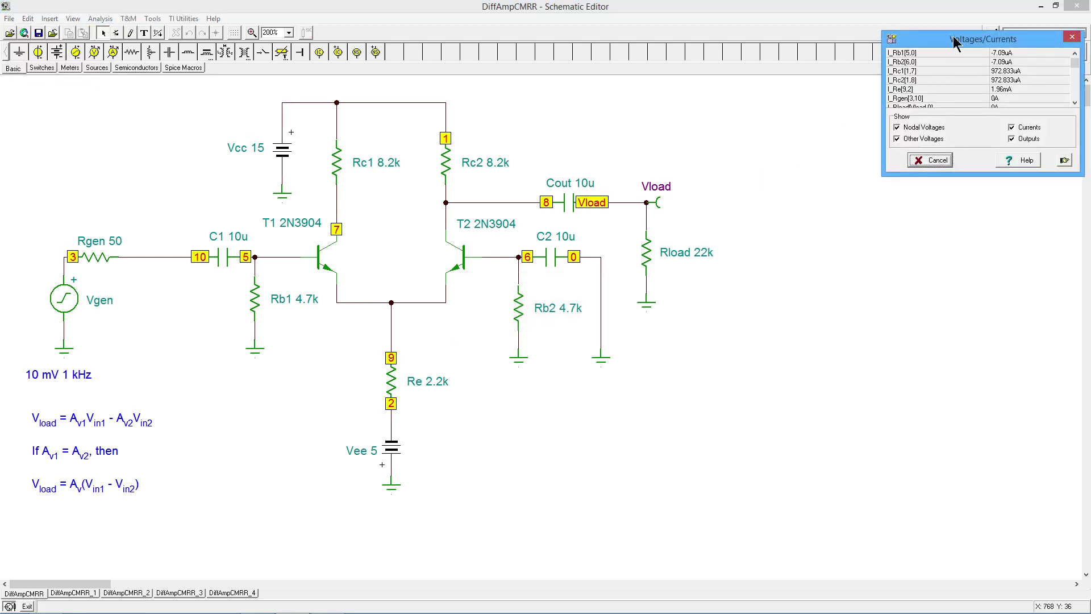
{"action": "left_click_drag", "start_coordinate": [954, 40], "coordinate": [818, 149]}
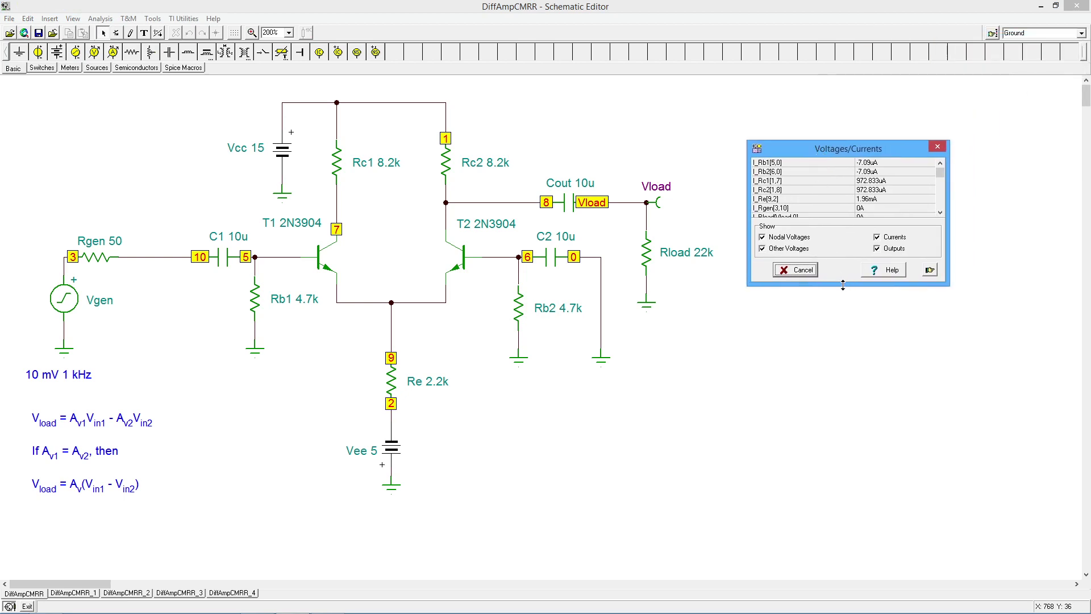
{"action": "left_click_drag", "start_coordinate": [840, 287], "coordinate": [841, 527]}
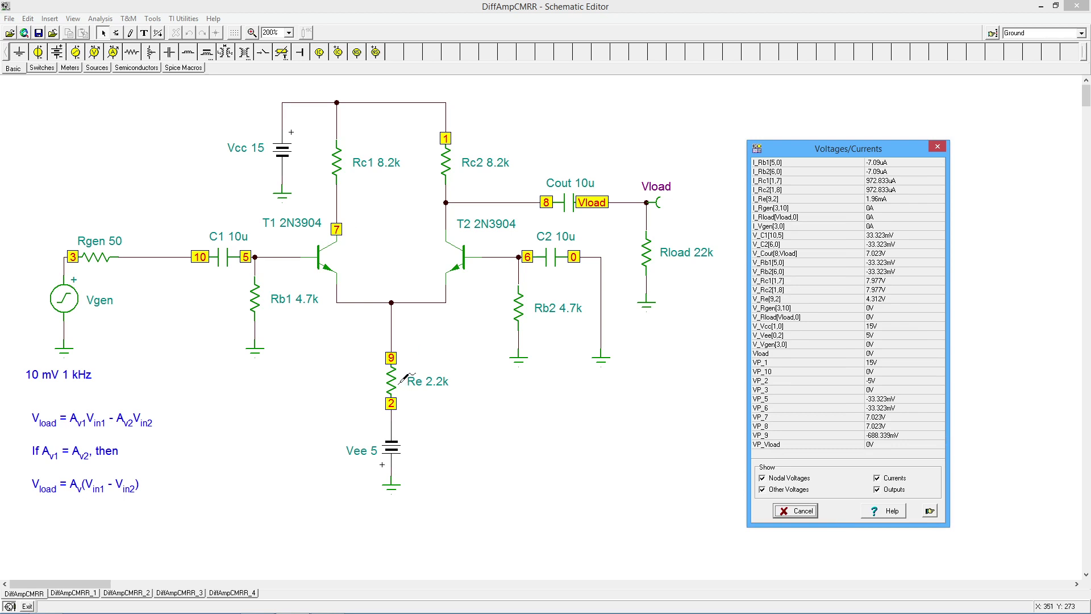
{"action": "left_click", "coordinate": [397, 373]}
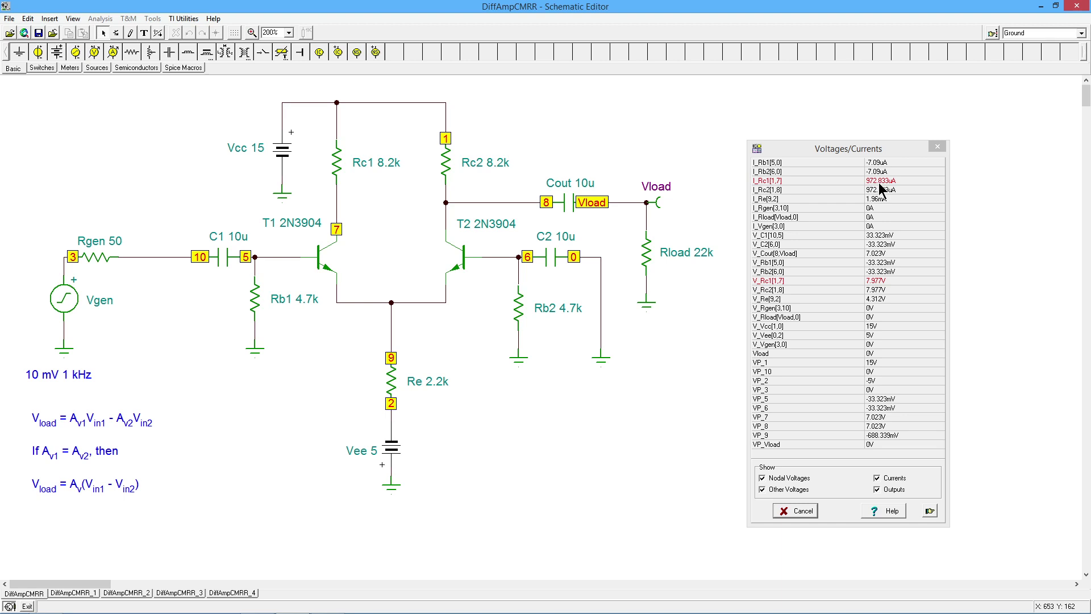
{"action": "left_click", "coordinate": [343, 224]}
Close the Voltages/Currents DC results table.
{"action": "left_click", "coordinate": [810, 510]}
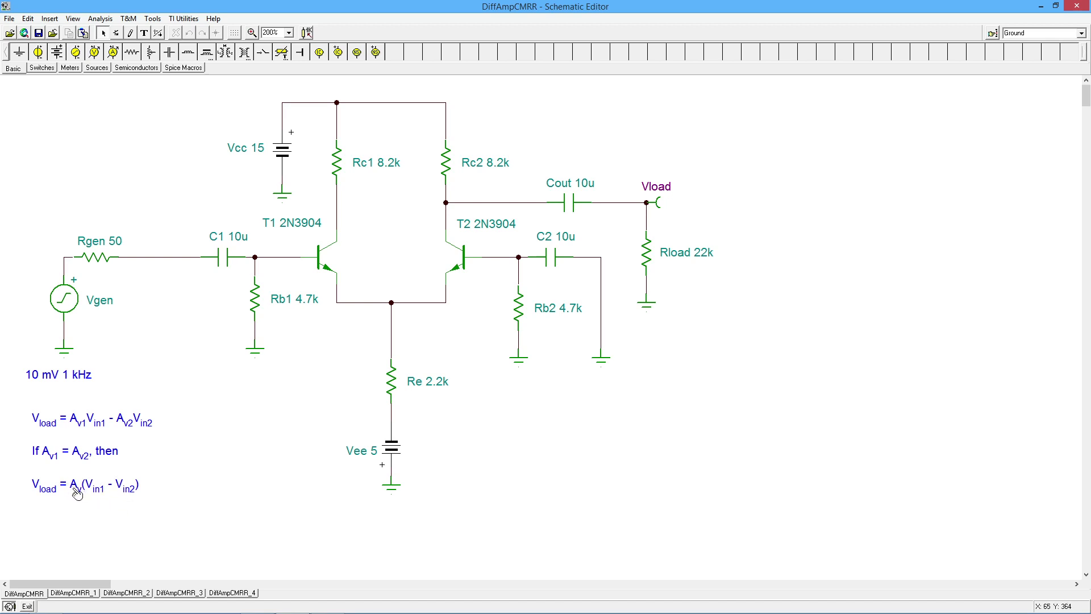
Switch to the DiffAmpCMRR_1 schematic with one 100 mV Vgen feeding both bases.
{"action": "left_click", "coordinate": [74, 592]}
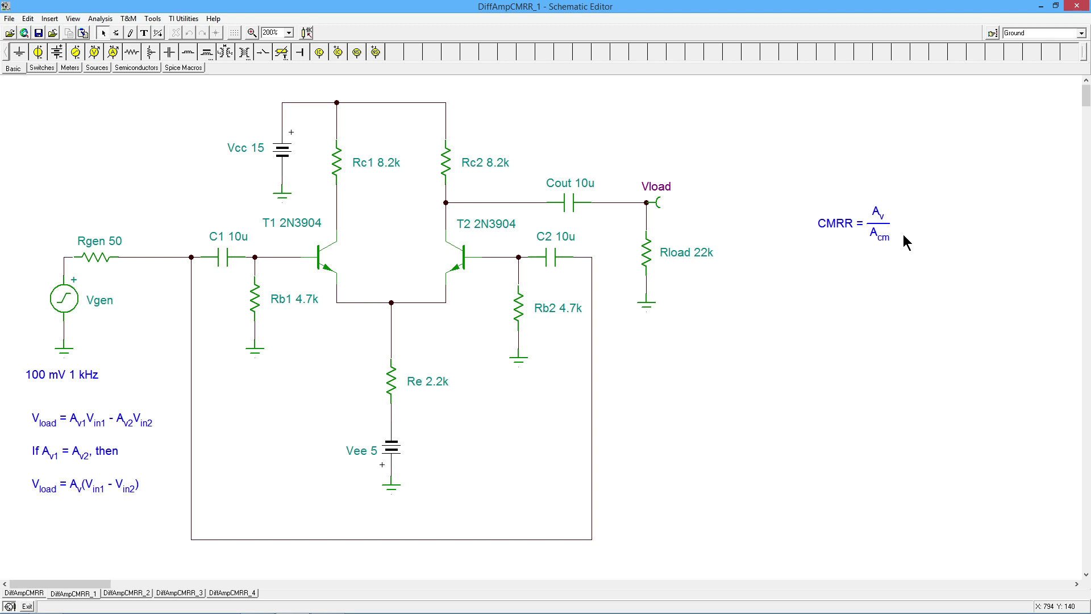
Move the Acm formula block up beside the circuit.
{"action": "scroll", "coordinate": [906, 242], "scroll_direction": "down", "scroll_amount": 3}
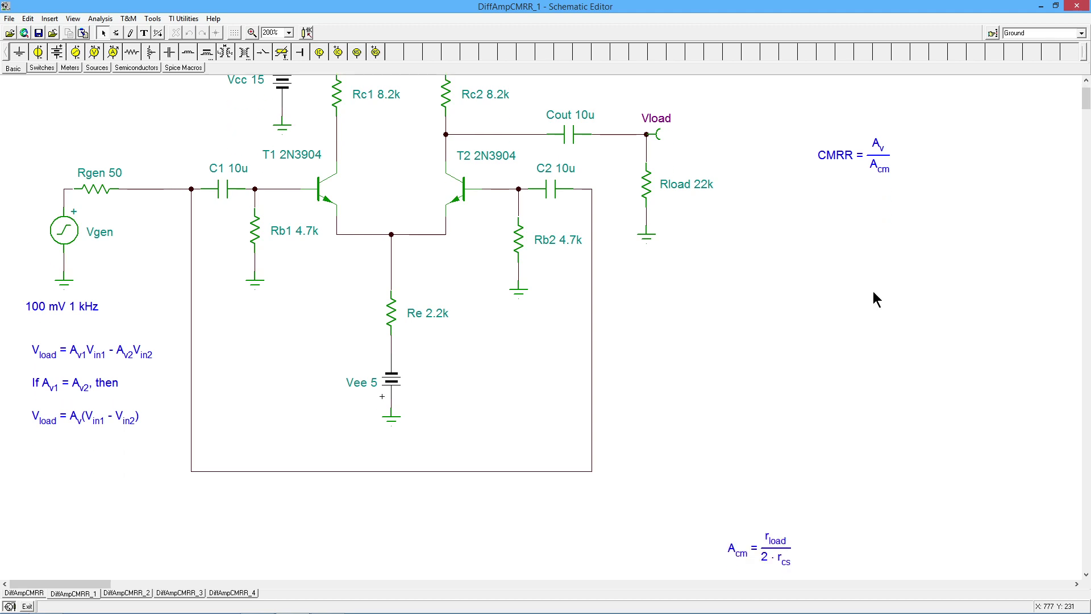
{"action": "left_click", "coordinate": [796, 535]}
{"action": "left_click_drag", "start_coordinate": [796, 535], "coordinate": [818, 303]}
{"action": "left_click", "coordinate": [691, 451]}
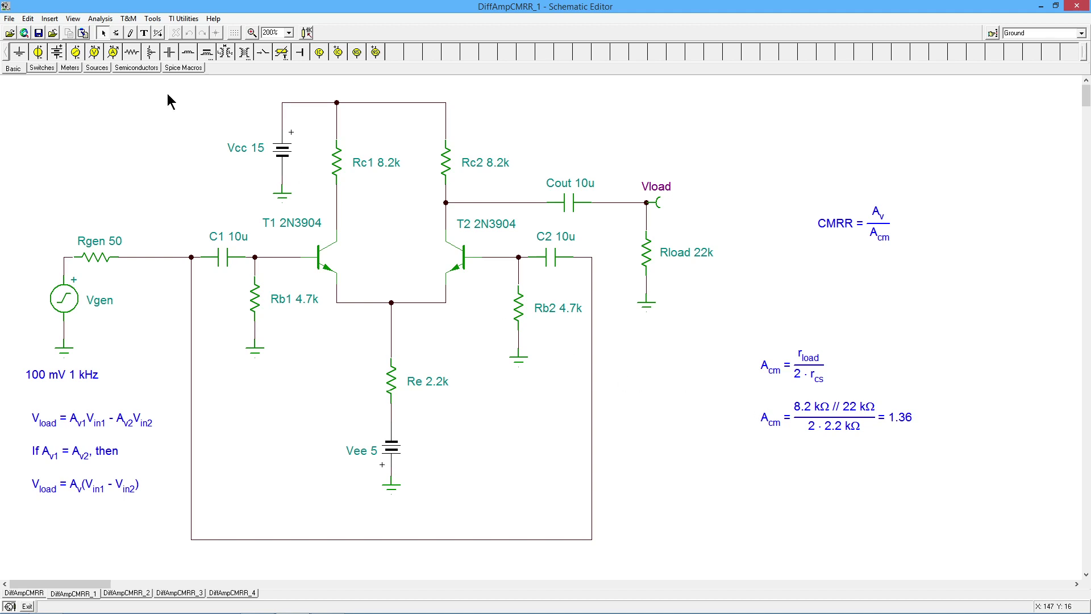
Run a 1 ms to 3 ms transient analysis and label the Vgen and Vload traces with a legend.
{"action": "left_click", "coordinate": [100, 19]}
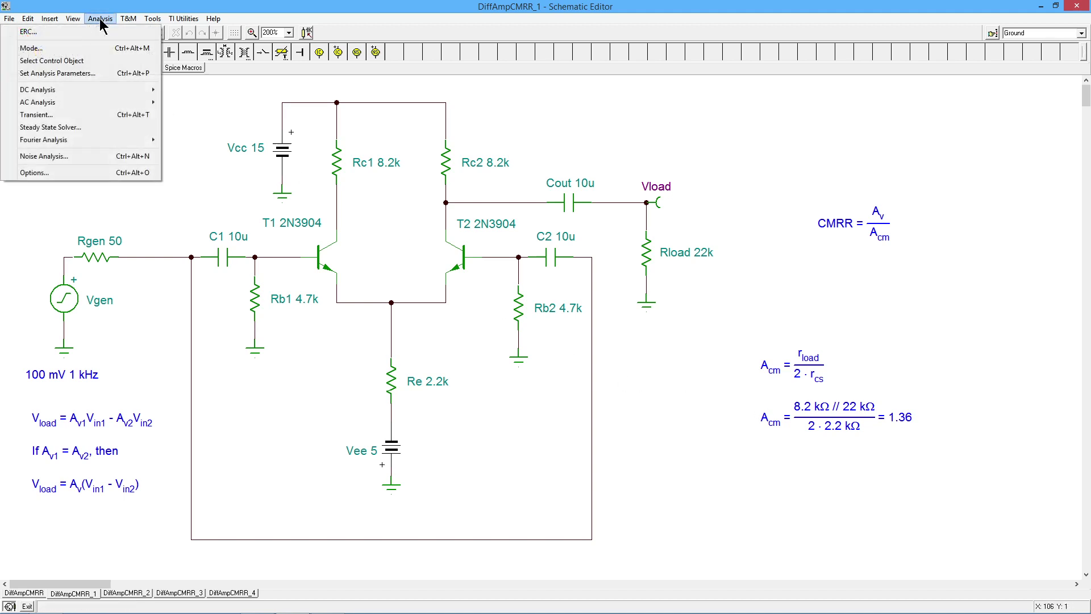
{"action": "left_click", "coordinate": [93, 115]}
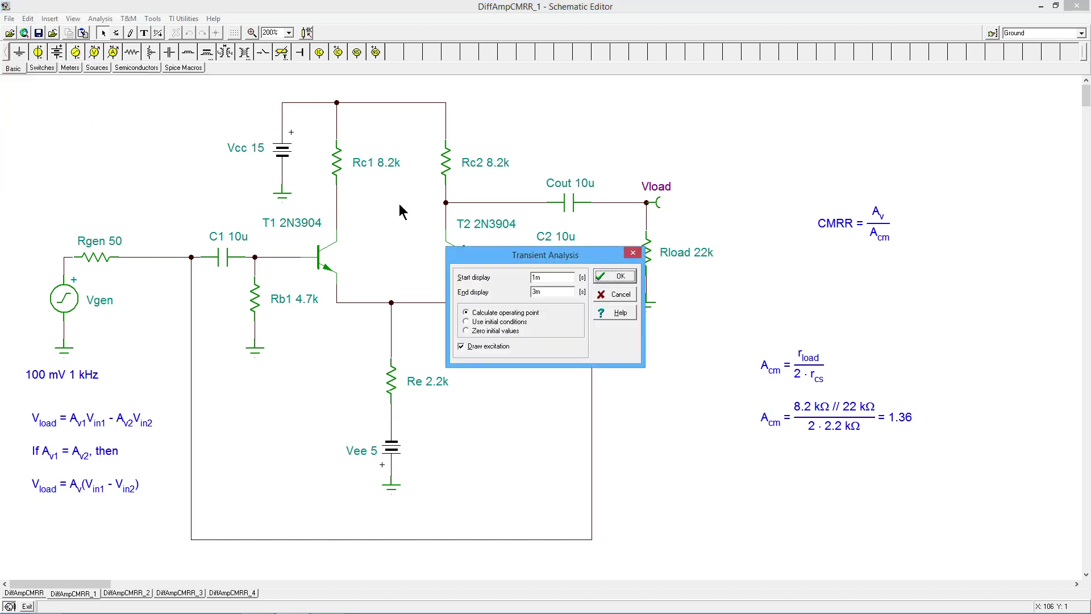
{"action": "left_click", "coordinate": [617, 277]}
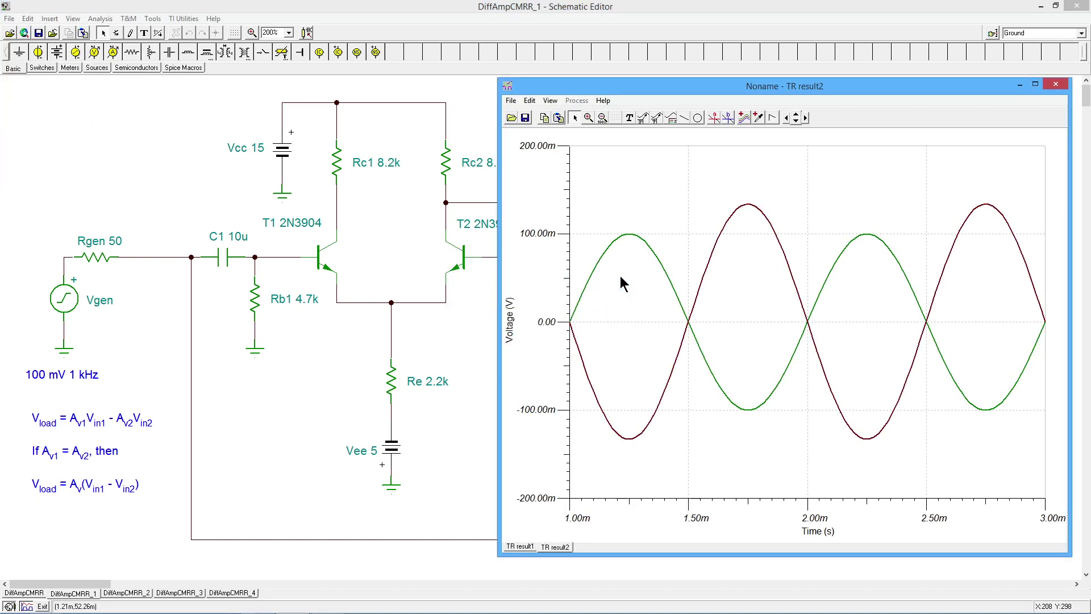
{"action": "left_click", "coordinate": [671, 118]}
{"action": "left_click", "coordinate": [623, 160]}
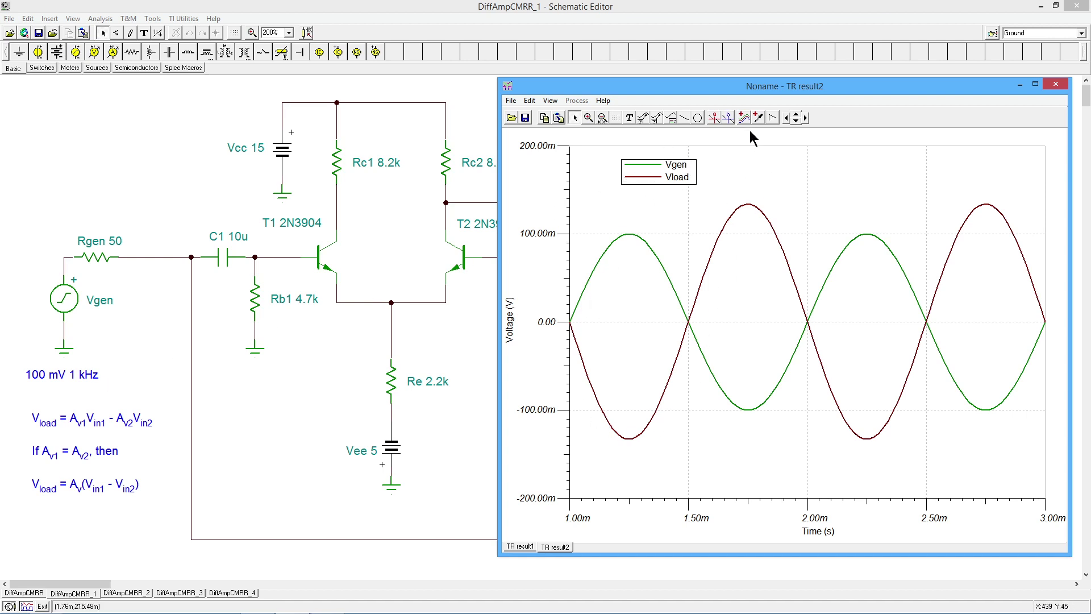
Read the Vload peak of about 133.65 mV with cursor a, then close TR result2.
{"action": "left_click", "coordinate": [713, 118]}
{"action": "left_click", "coordinate": [749, 206]}
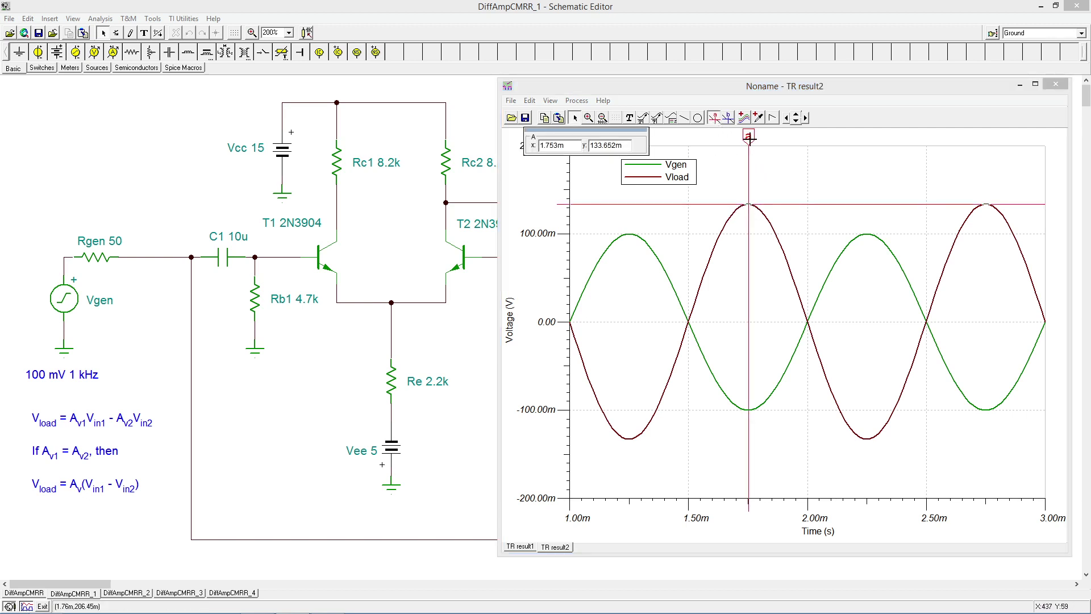
{"action": "left_click_drag", "start_coordinate": [749, 137], "coordinate": [748, 136]}
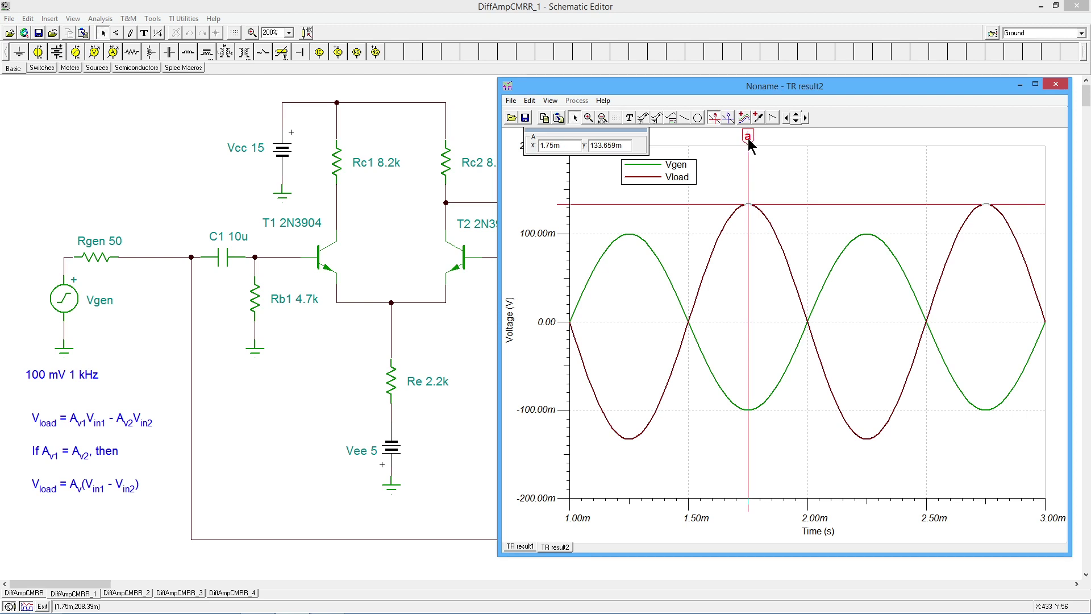
{"action": "left_click", "coordinate": [711, 120]}
{"action": "left_click", "coordinate": [1054, 86]}
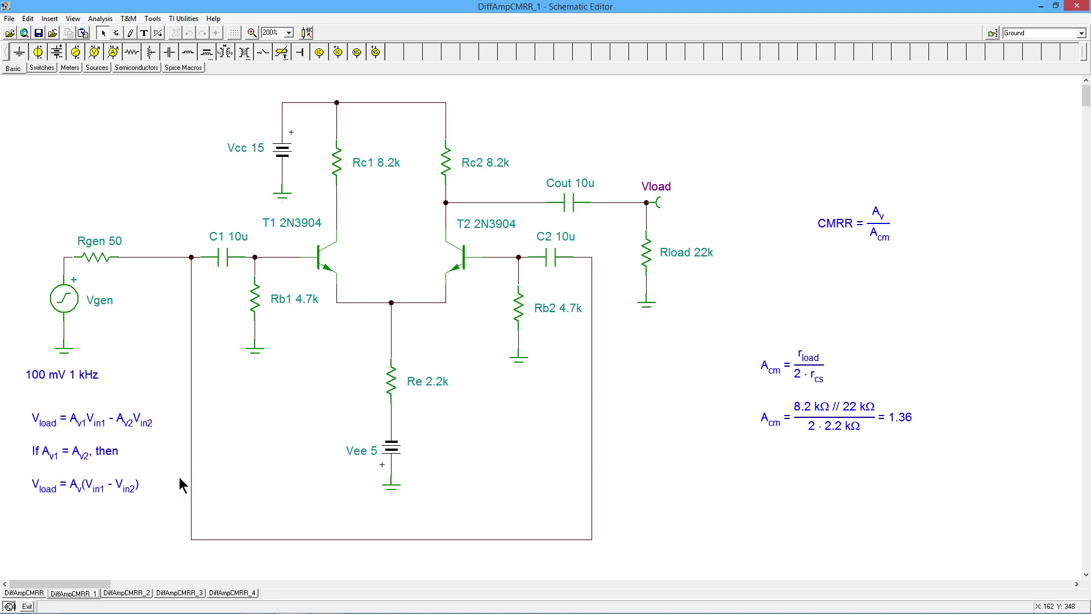
Open the DiffAmpCMRR_2 circuit with Re 7.3k and Vee 15.
{"action": "left_click", "coordinate": [141, 592]}
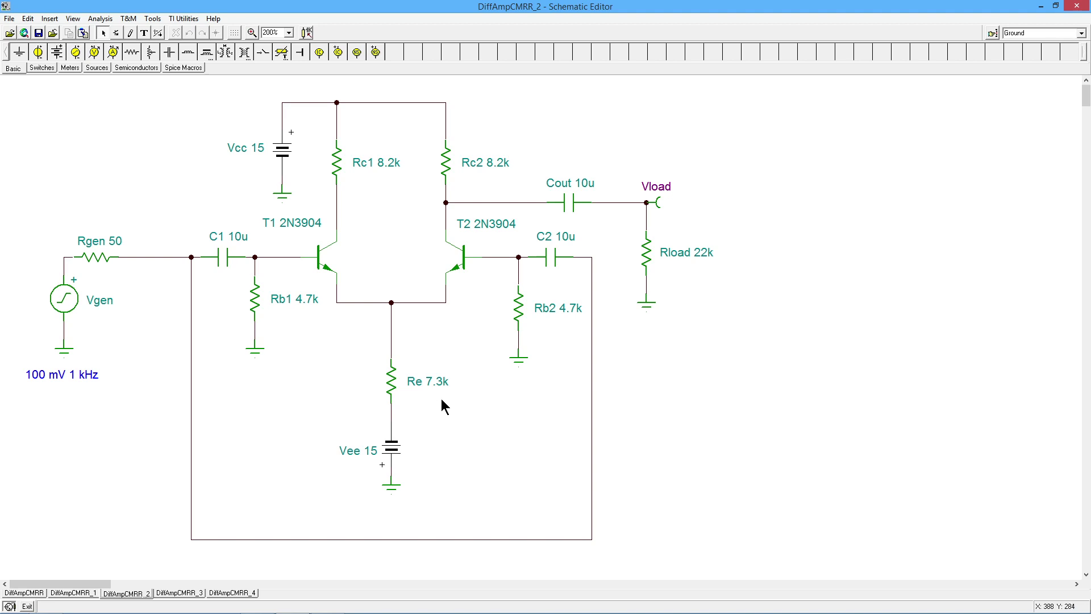
Simulate DiffAmpCMRR_2 from 1m to 3m with a Vgen/Vload legend, comparing TR result3 against TR result2.
{"action": "left_click", "coordinate": [102, 19]}
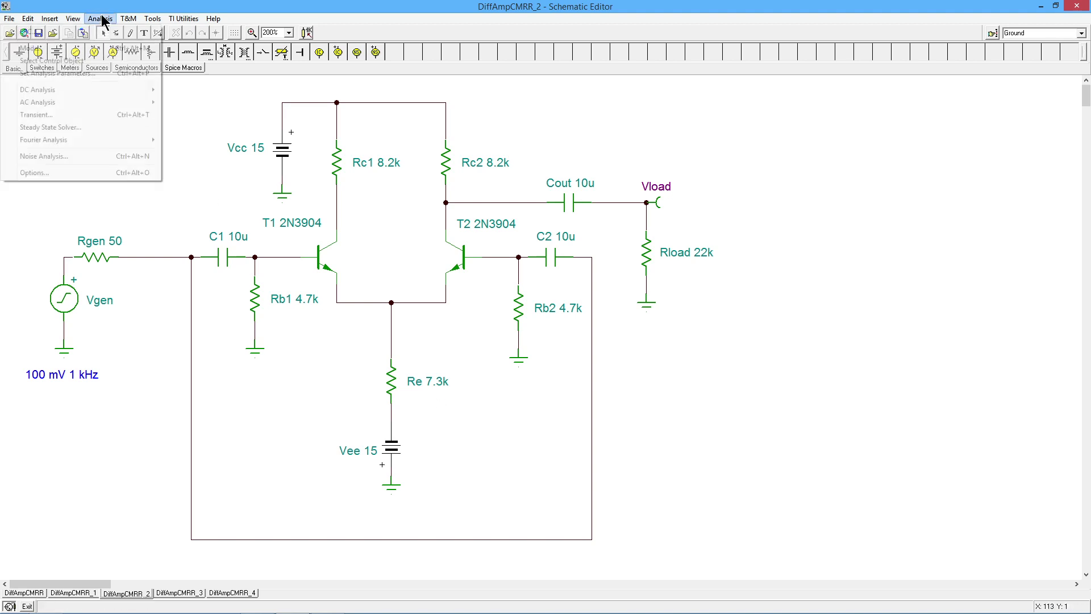
{"action": "left_click", "coordinate": [94, 113]}
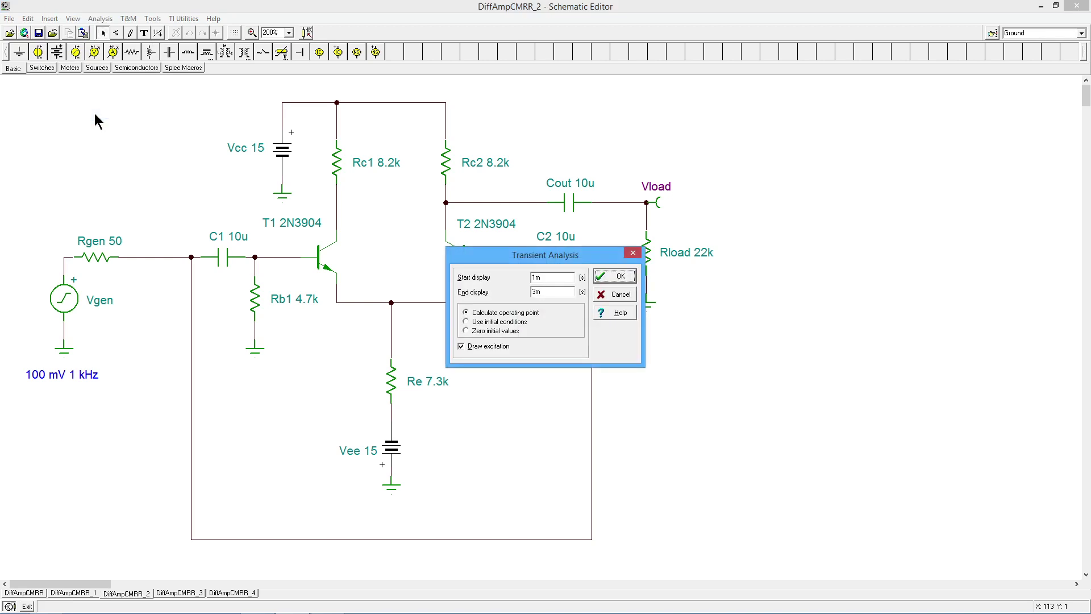
{"action": "left_click", "coordinate": [618, 274]}
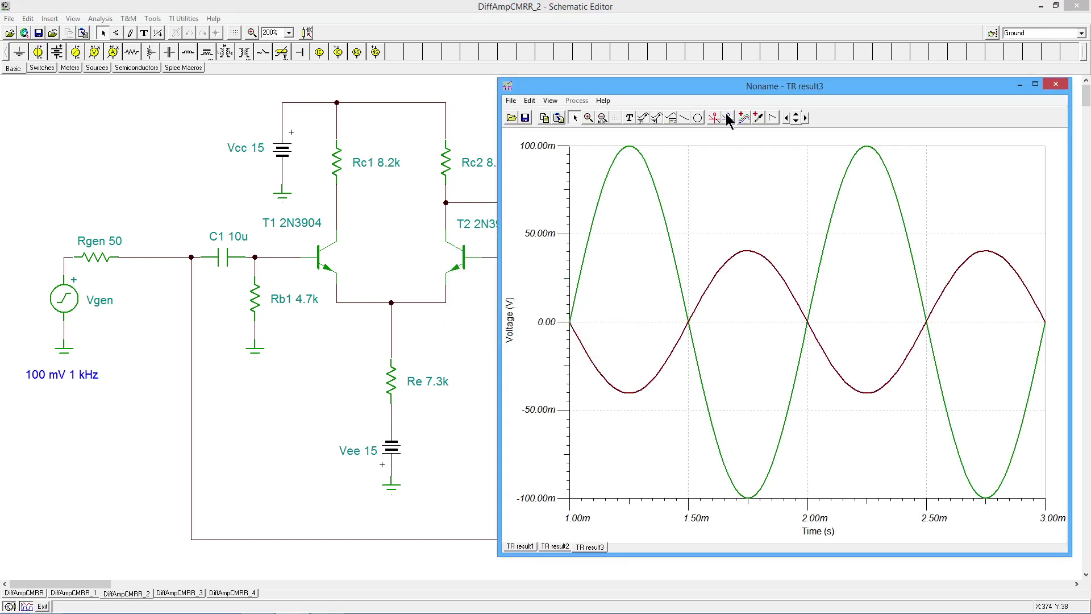
{"action": "left_click", "coordinate": [672, 120]}
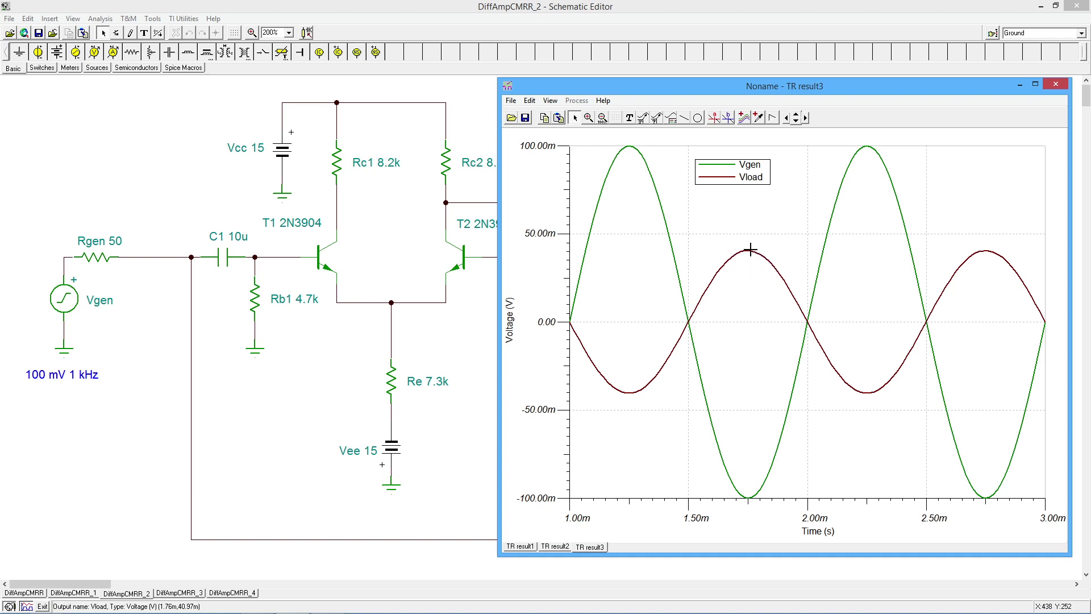
{"action": "left_click", "coordinate": [556, 547]}
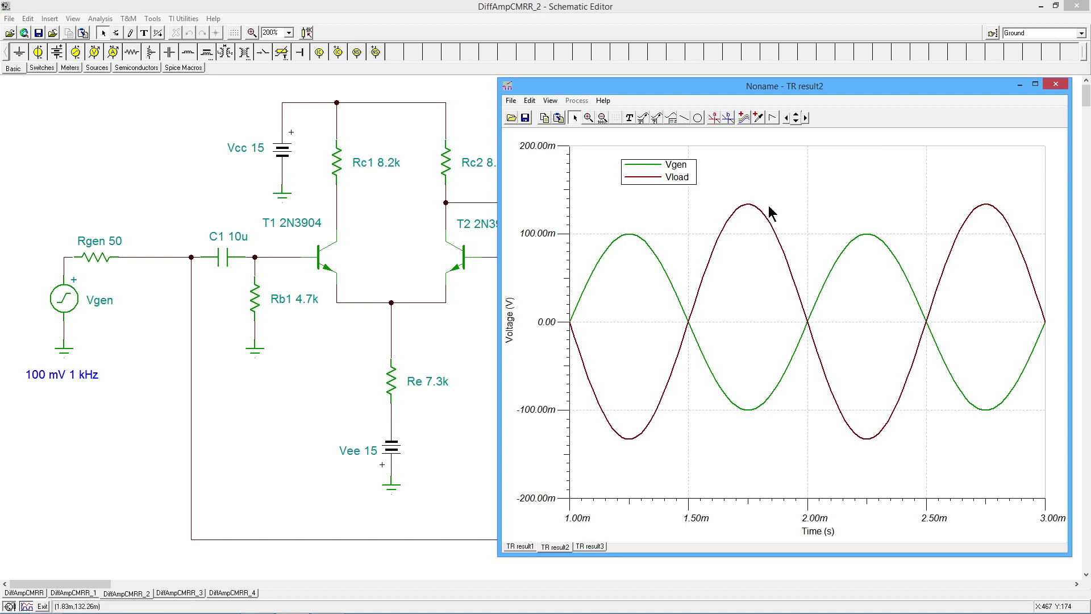
{"action": "left_click", "coordinate": [587, 547]}
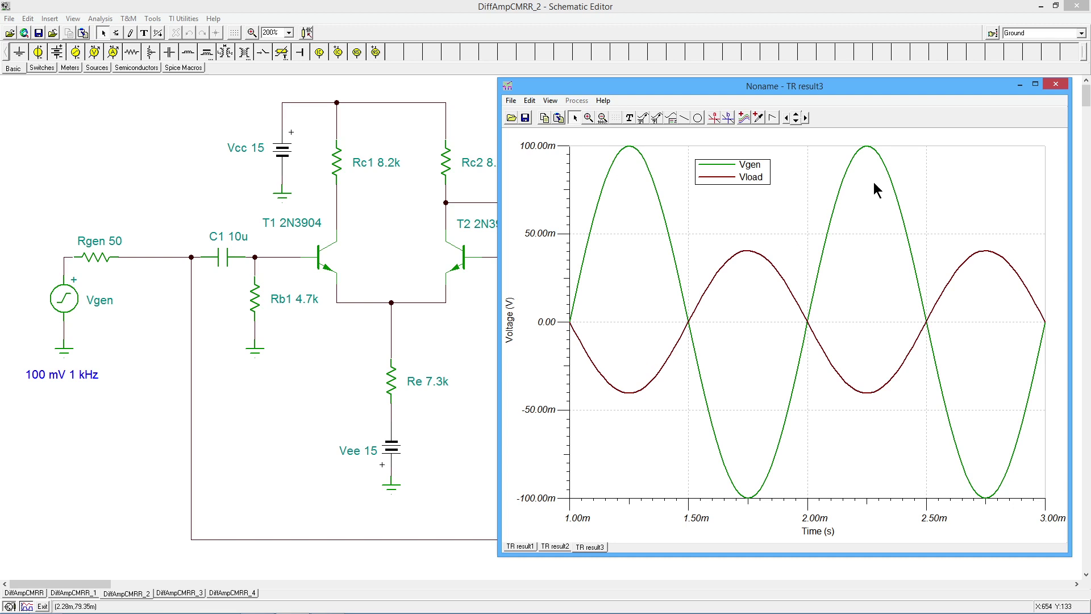
Close the TR result3 graph window.
{"action": "left_click", "coordinate": [1057, 86]}
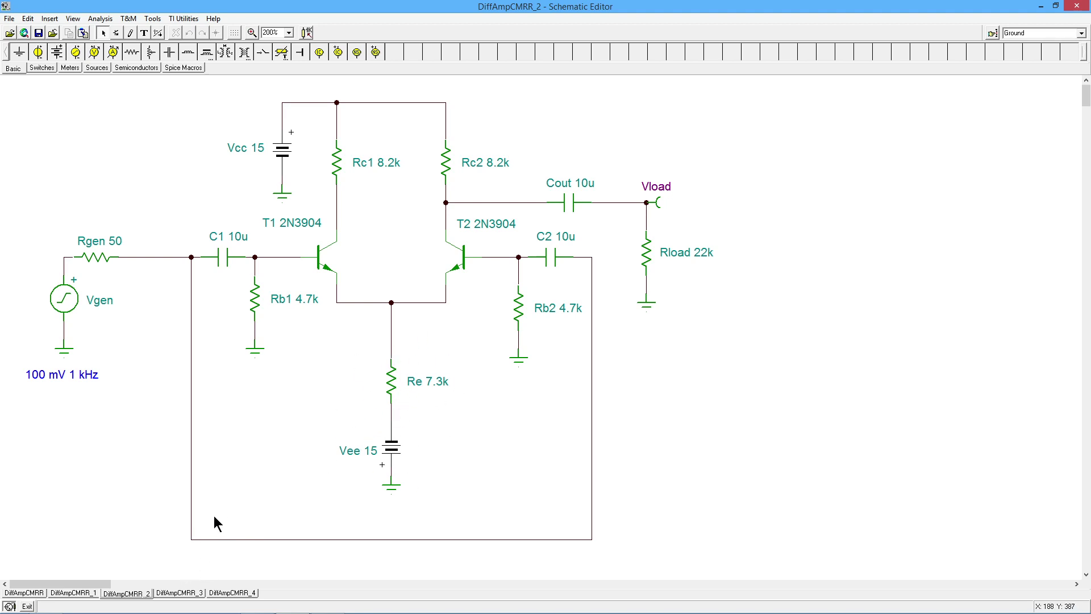
Switch to the DiffAmpCMRR_3 schematic with the T3 and Zener Z1 current-source tail.
{"action": "left_click", "coordinate": [180, 593]}
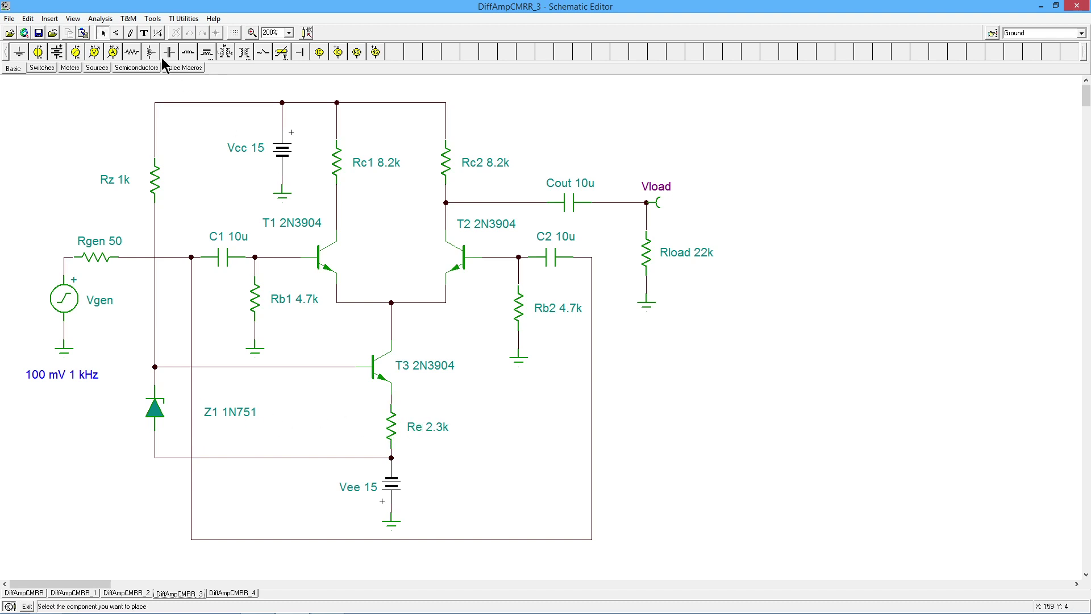
{"action": "left_click", "coordinate": [101, 19]}
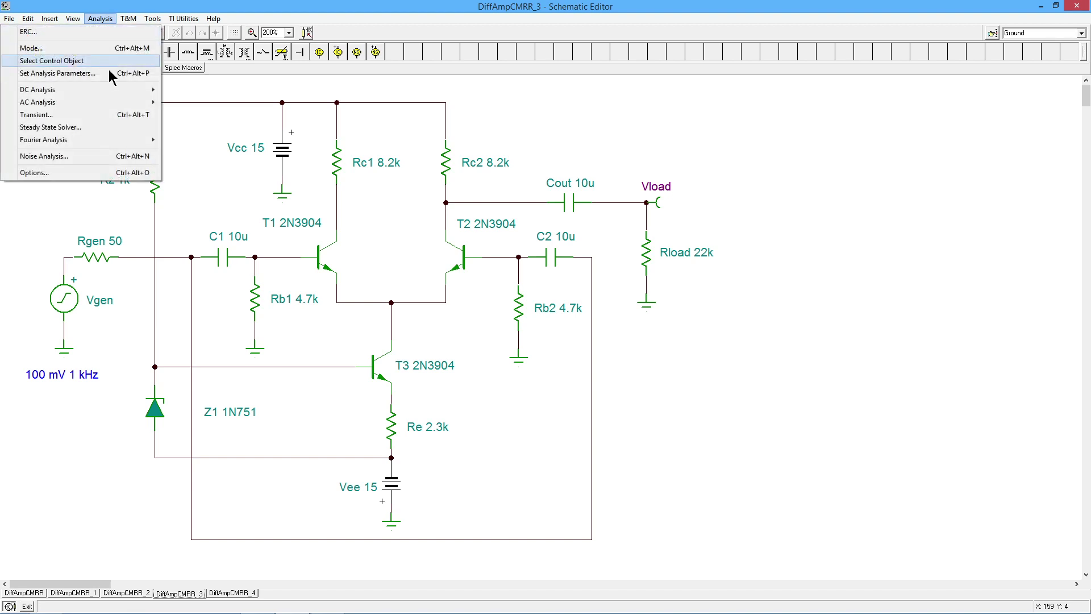
{"action": "mouse_move", "coordinate": [116, 92]}
{"action": "left_click", "coordinate": [196, 104]}
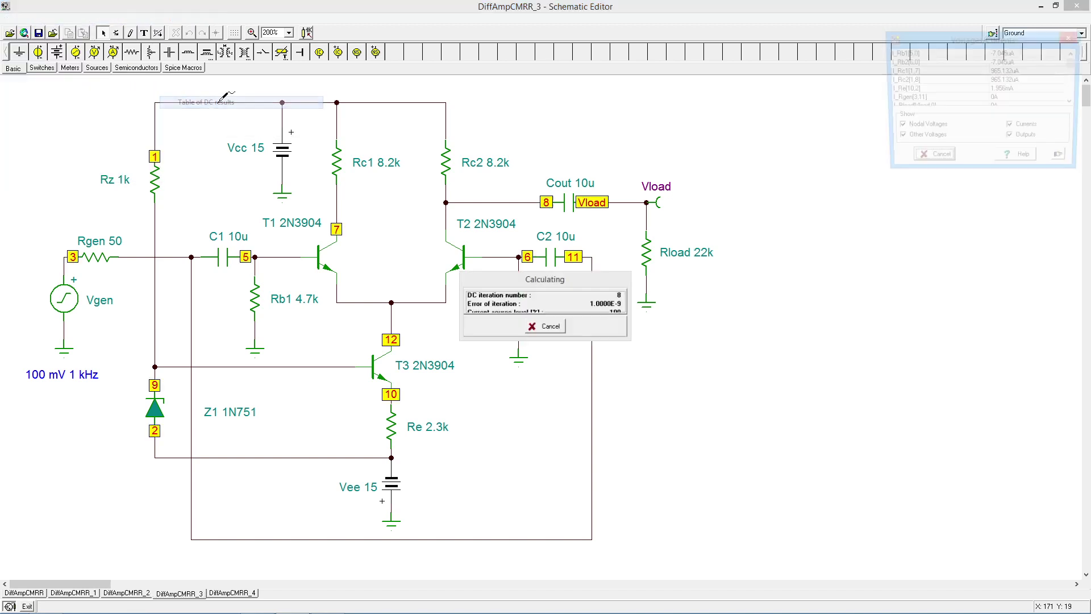
{"action": "left_click_drag", "start_coordinate": [960, 42], "coordinate": [845, 158]}
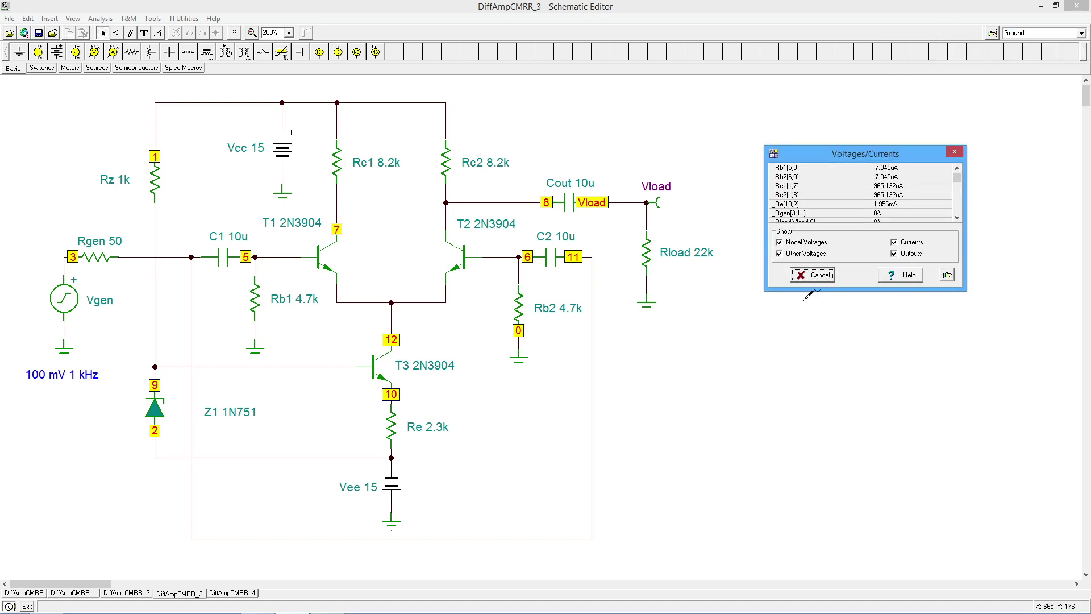
{"action": "left_click_drag", "start_coordinate": [865, 291], "coordinate": [873, 568]}
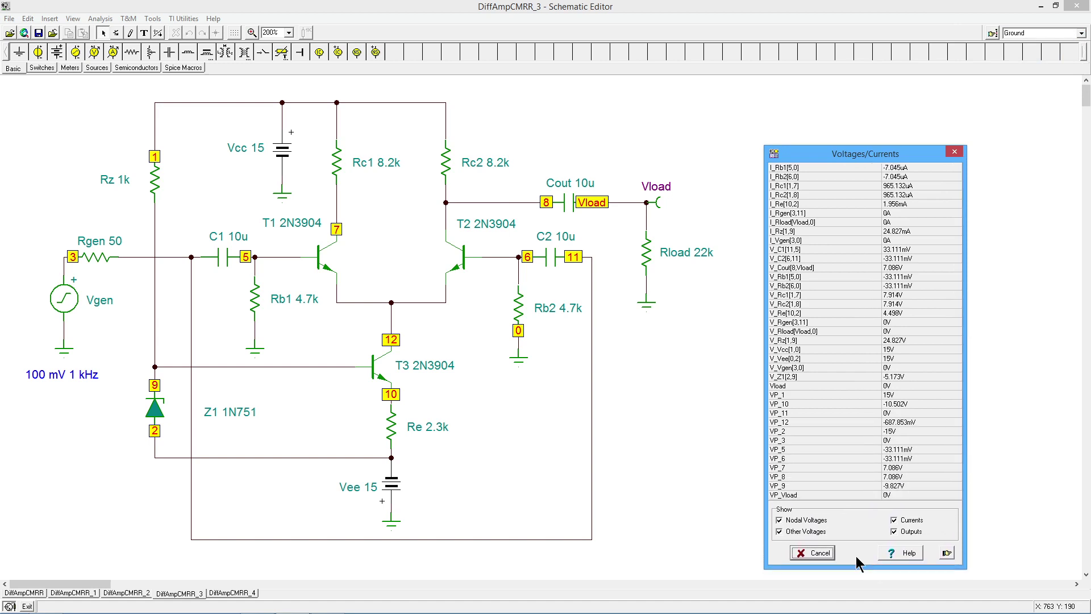
{"action": "left_click", "coordinate": [337, 222]}
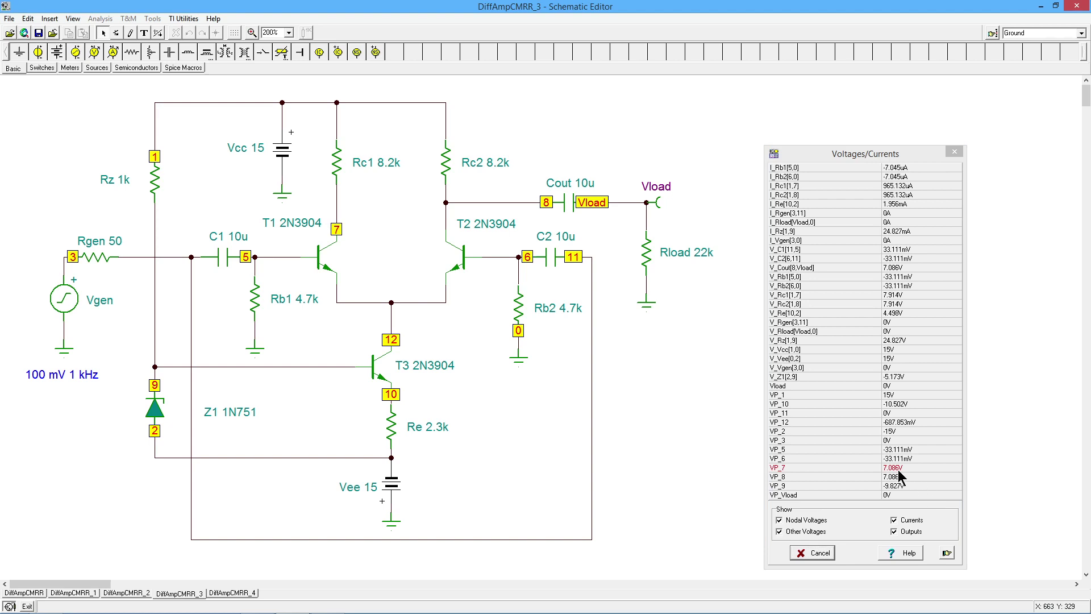
{"action": "left_click", "coordinate": [821, 550]}
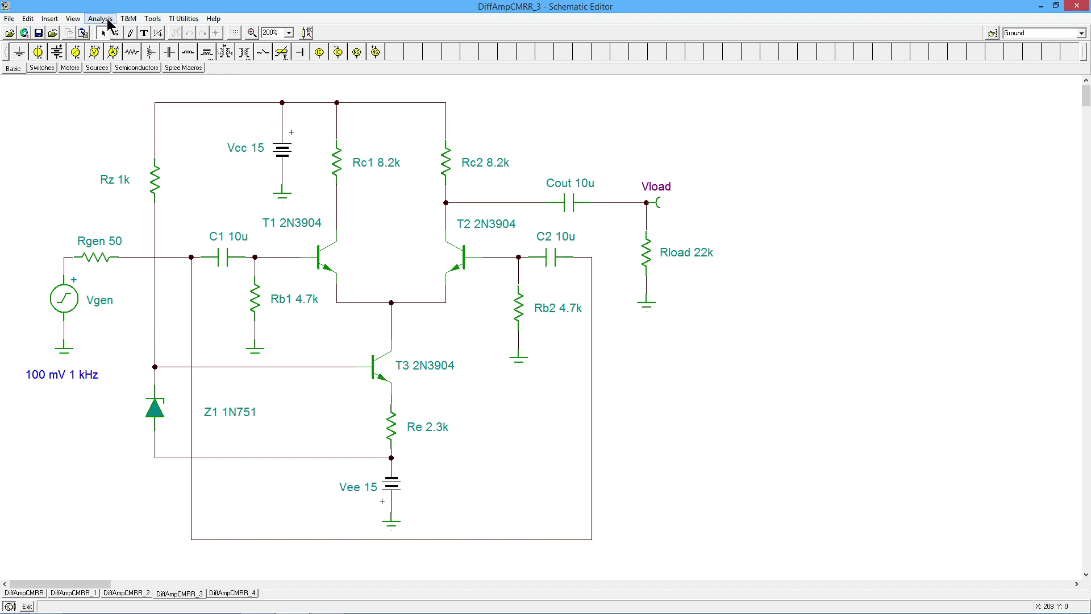
Run a transient analysis of DiffAmpCMRR_3 and add a legend labelling Vgen and Vload.
{"action": "left_click", "coordinate": [108, 22]}
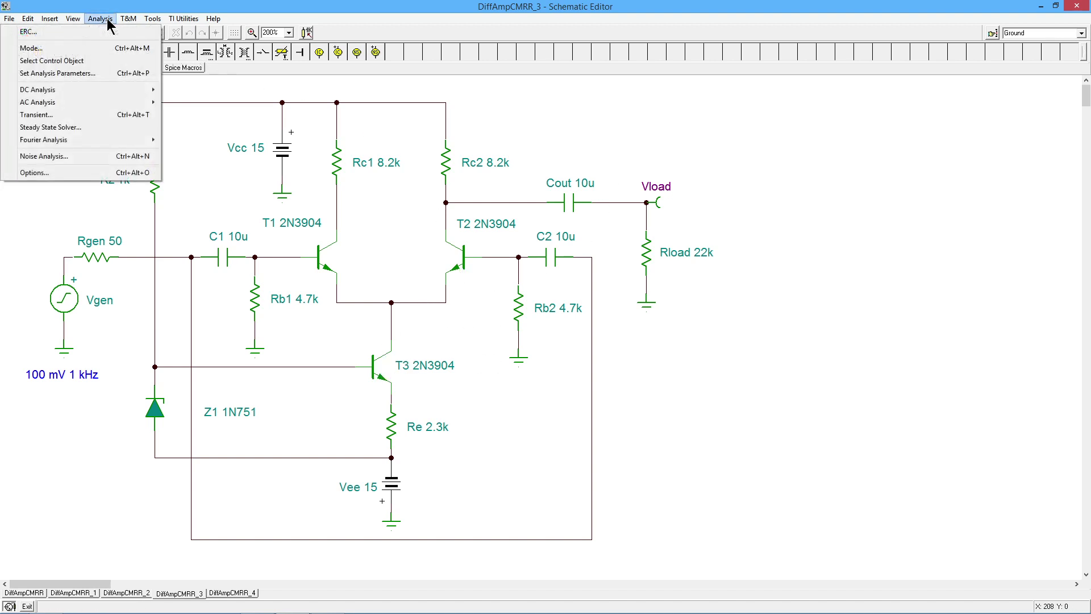
{"action": "left_click", "coordinate": [93, 116]}
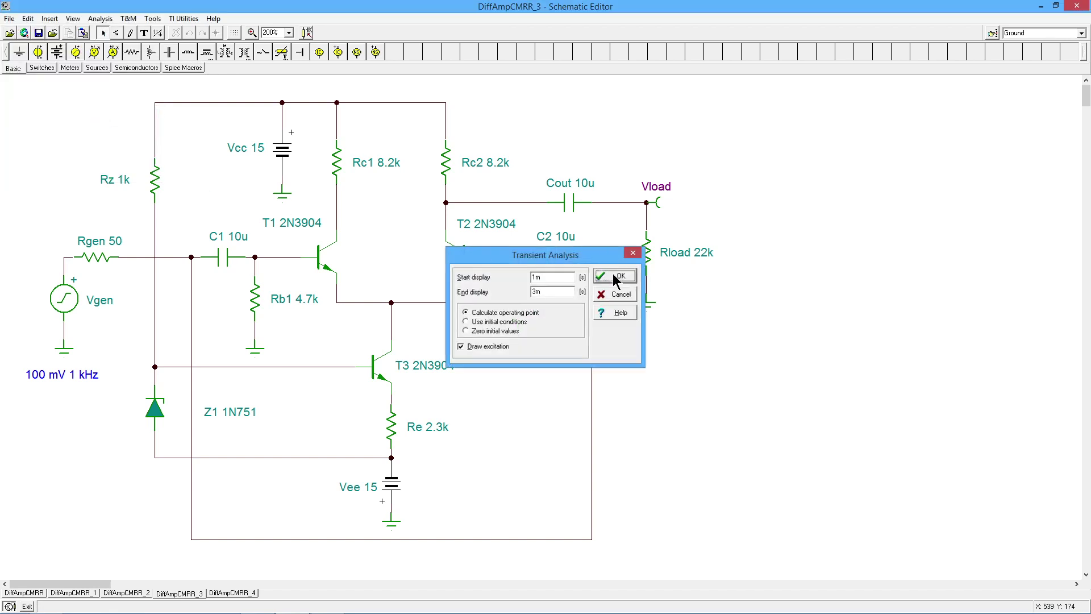
{"action": "left_click", "coordinate": [615, 276]}
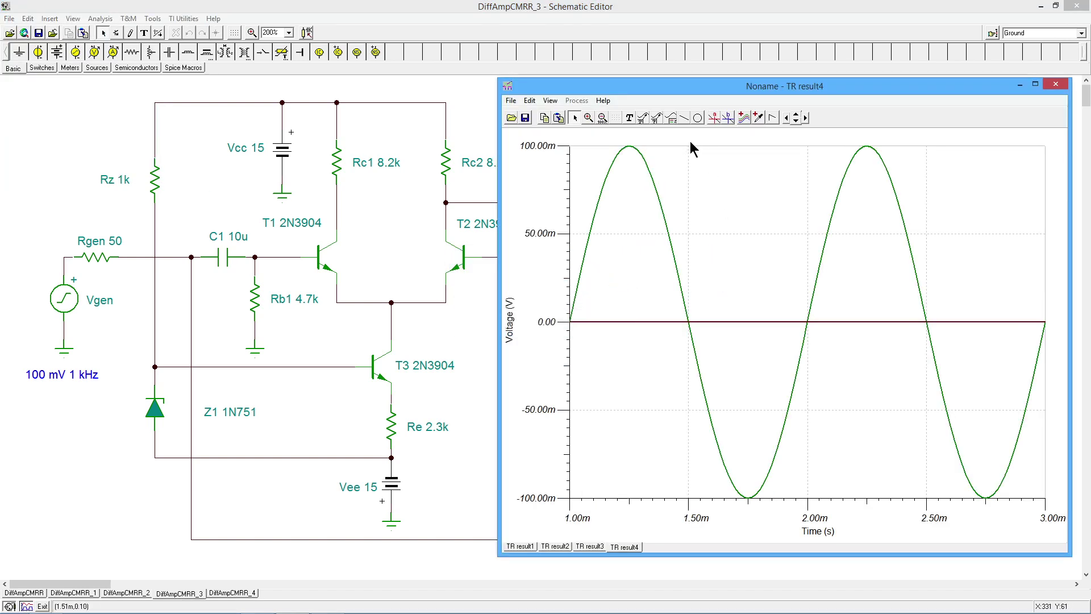
{"action": "left_click", "coordinate": [672, 118]}
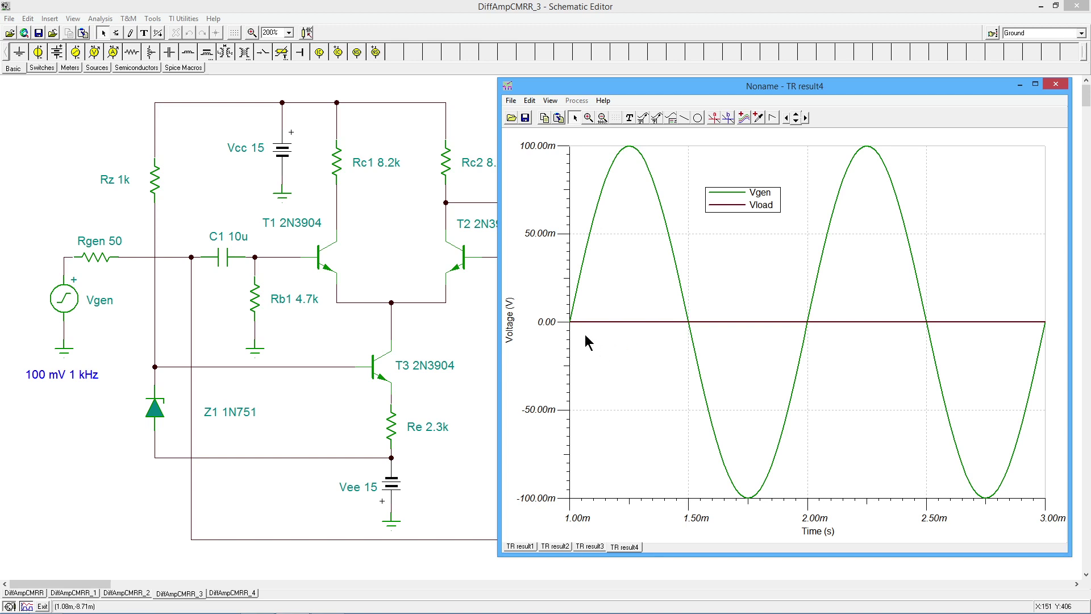
Set the TR result4 voltage axis limits to -10m and 10m.
{"action": "right_click", "coordinate": [547, 323]}
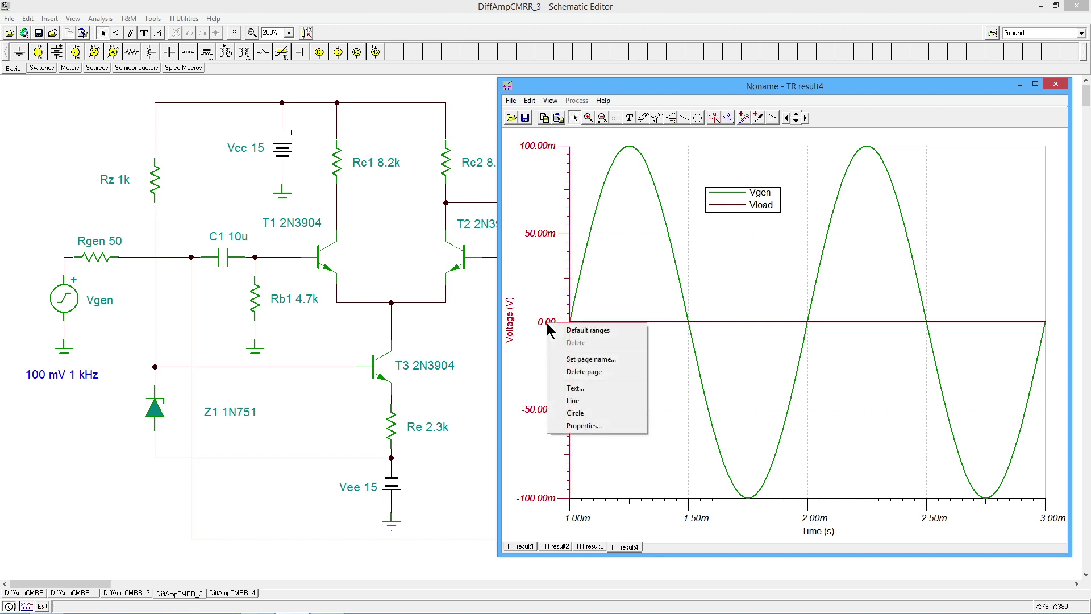
{"action": "left_click", "coordinate": [585, 425]}
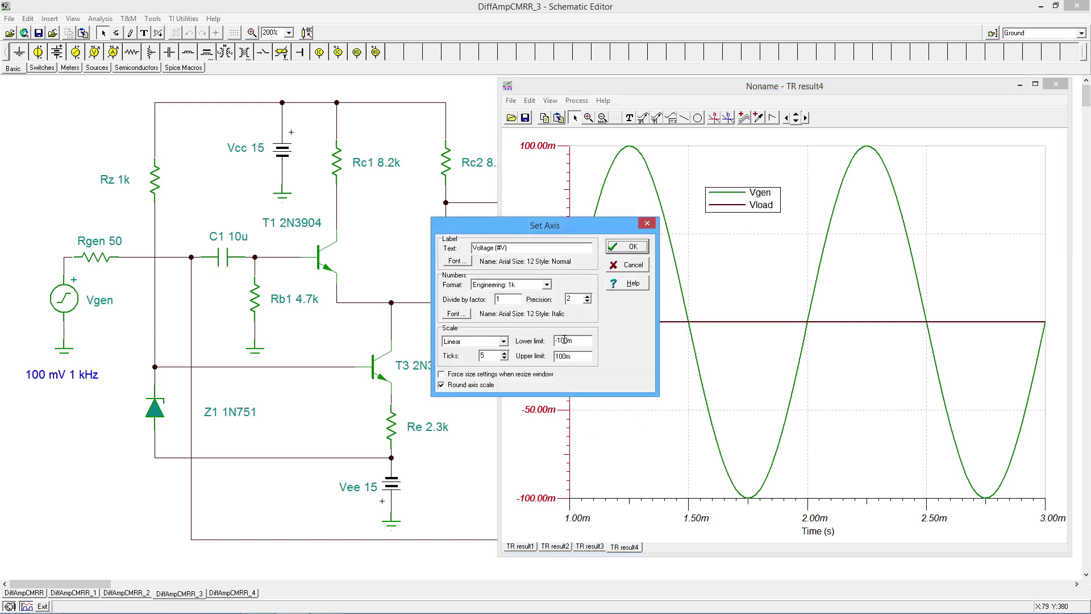
{"action": "key", "text": "BackSpace"}
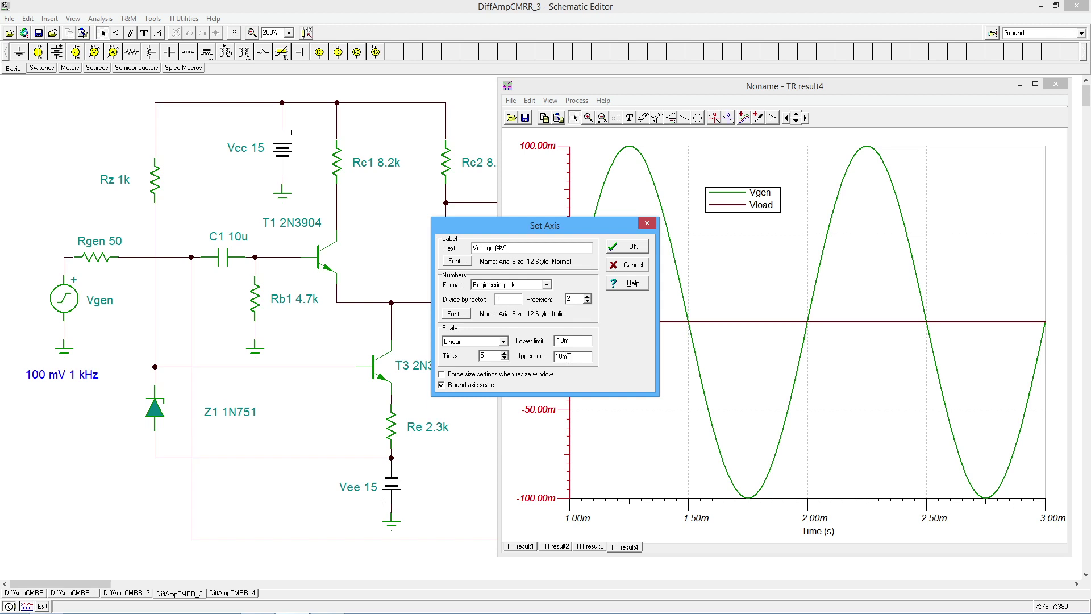
{"action": "left_click", "coordinate": [635, 246]}
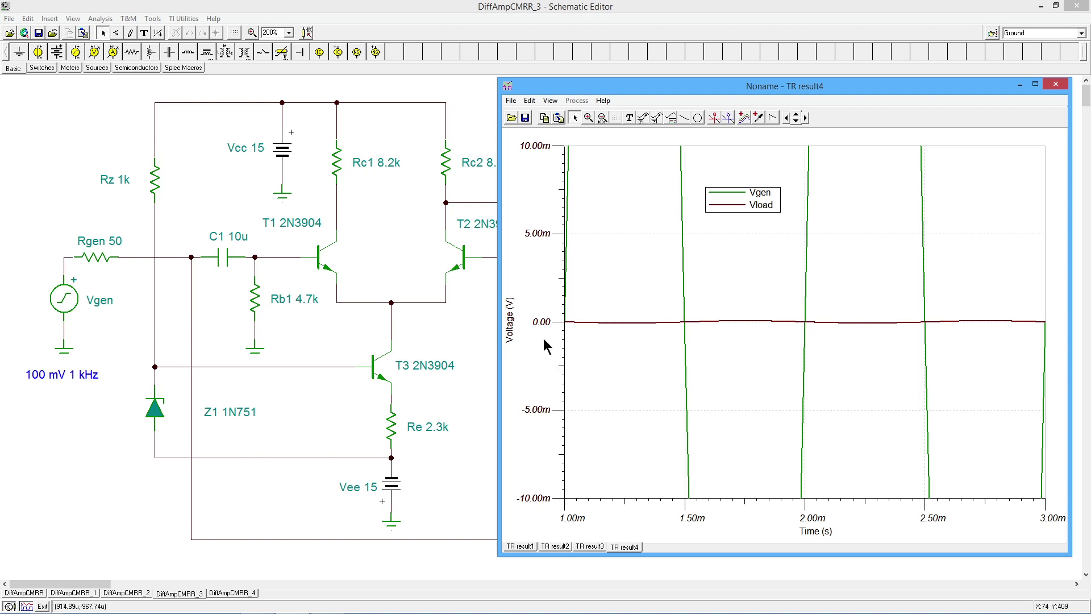
Narrow the voltage axis further to -1m and 1m so Vload's small sine shows.
{"action": "right_click", "coordinate": [542, 321]}
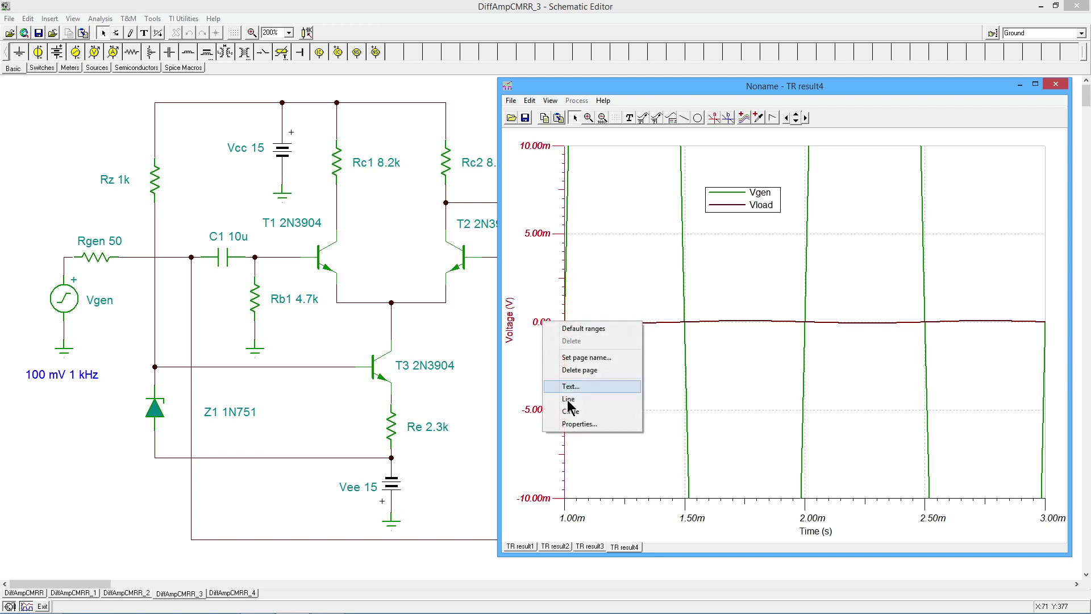
{"action": "left_click", "coordinate": [579, 424]}
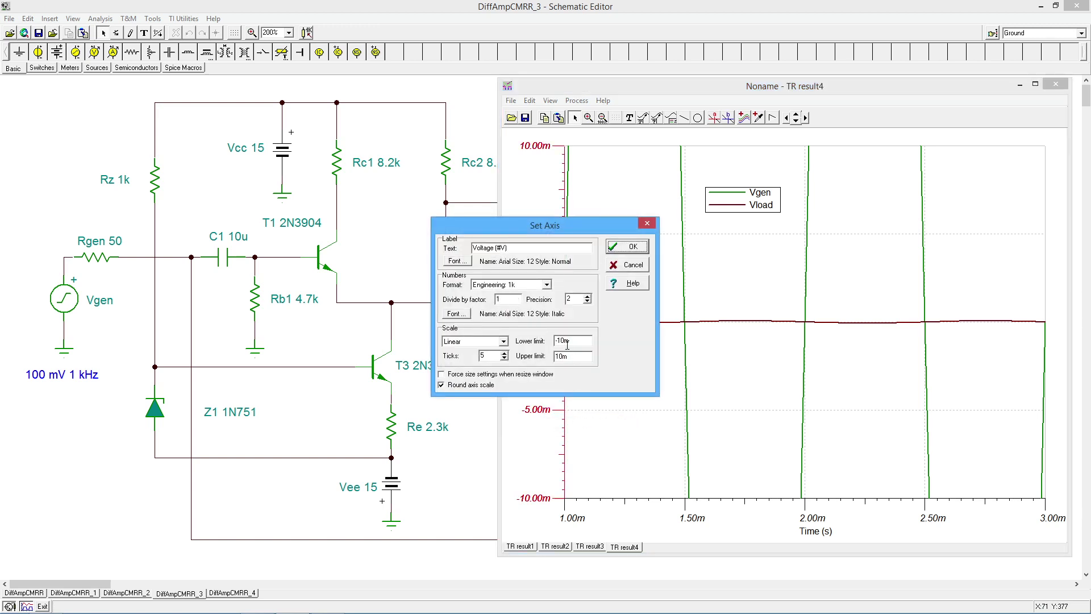
{"action": "key", "text": "BackSpace"}
{"action": "left_click", "coordinate": [636, 247]}
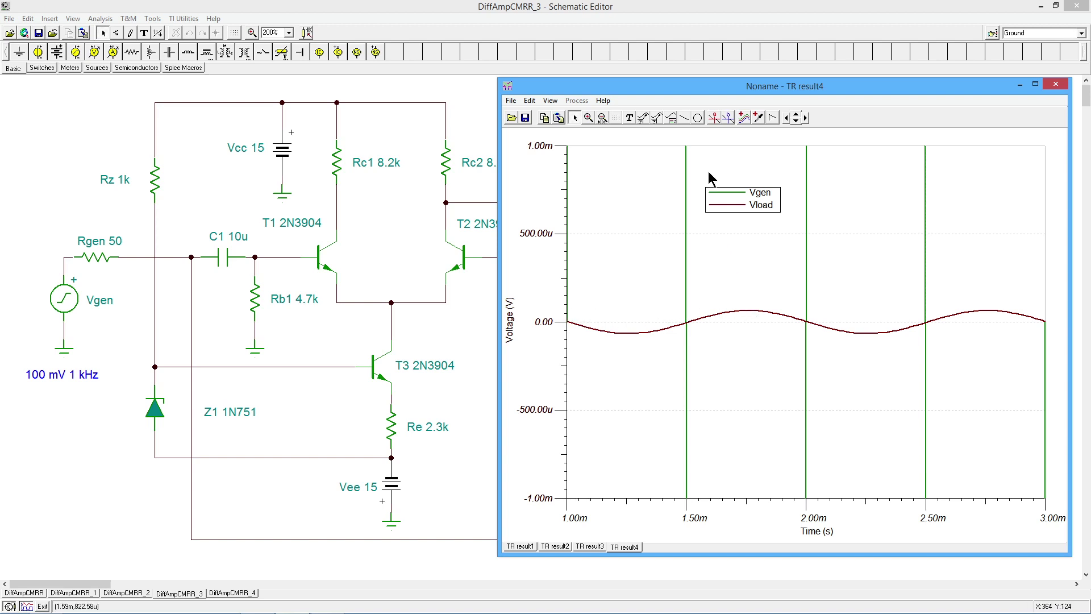
{"action": "left_click", "coordinate": [714, 119]}
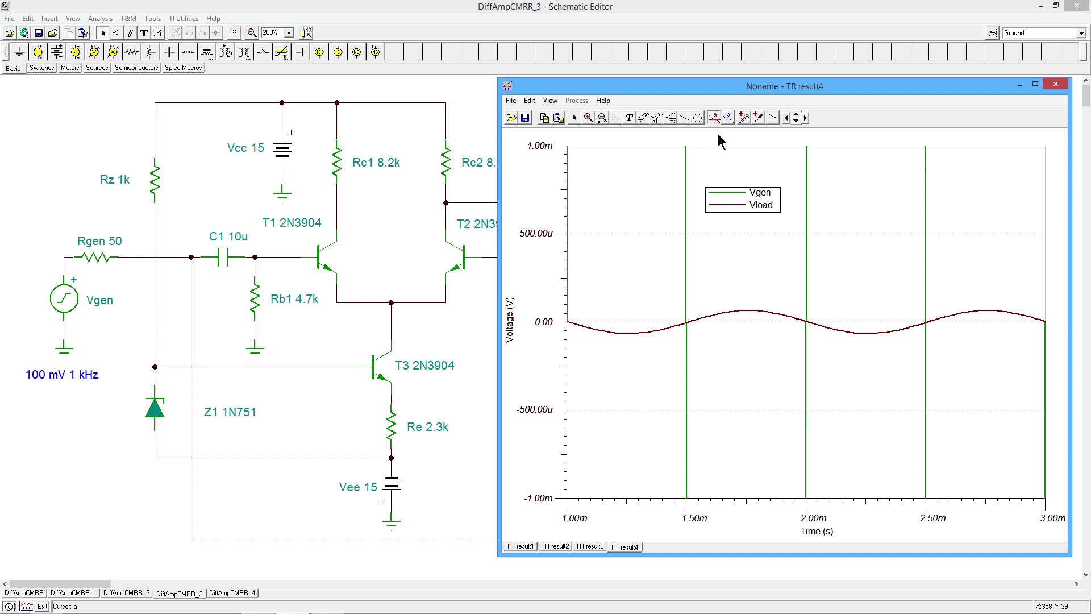
{"action": "left_click", "coordinate": [749, 313]}
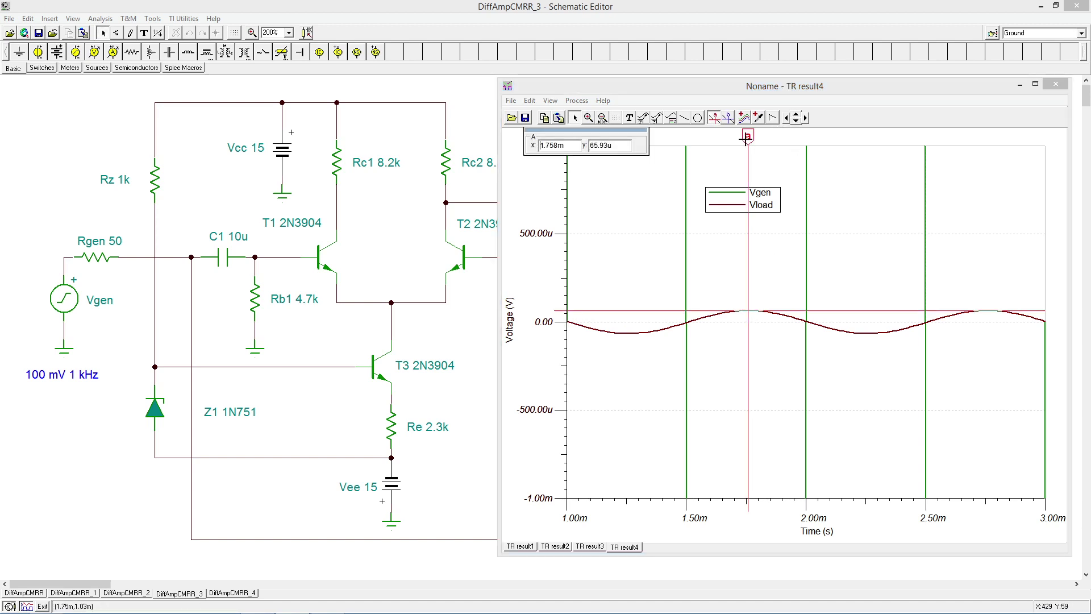
{"action": "left_click_drag", "start_coordinate": [748, 137], "coordinate": [748, 143]}
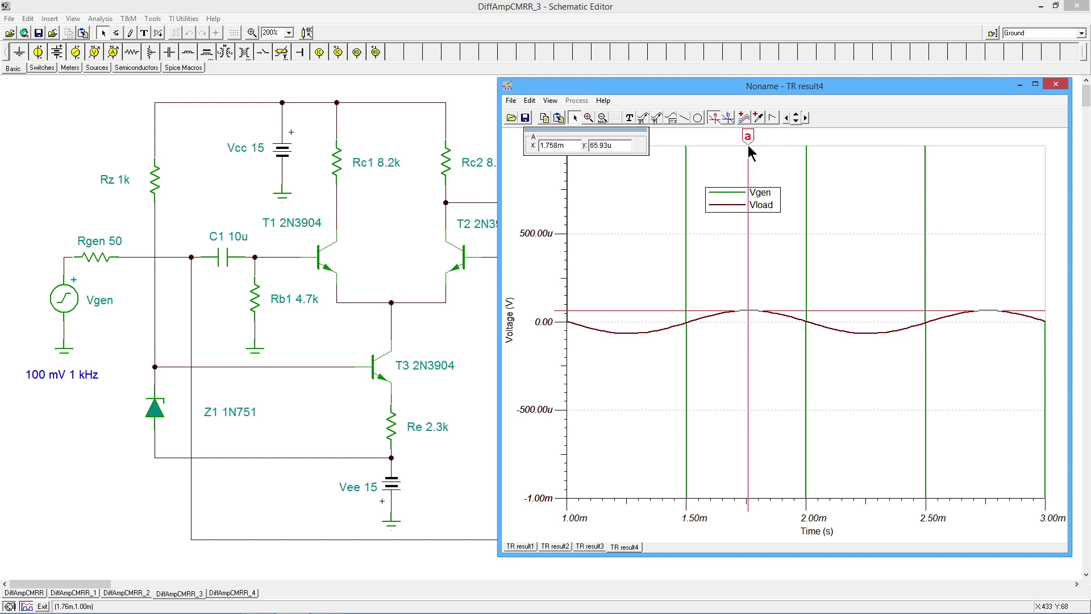
{"action": "left_click", "coordinate": [716, 119]}
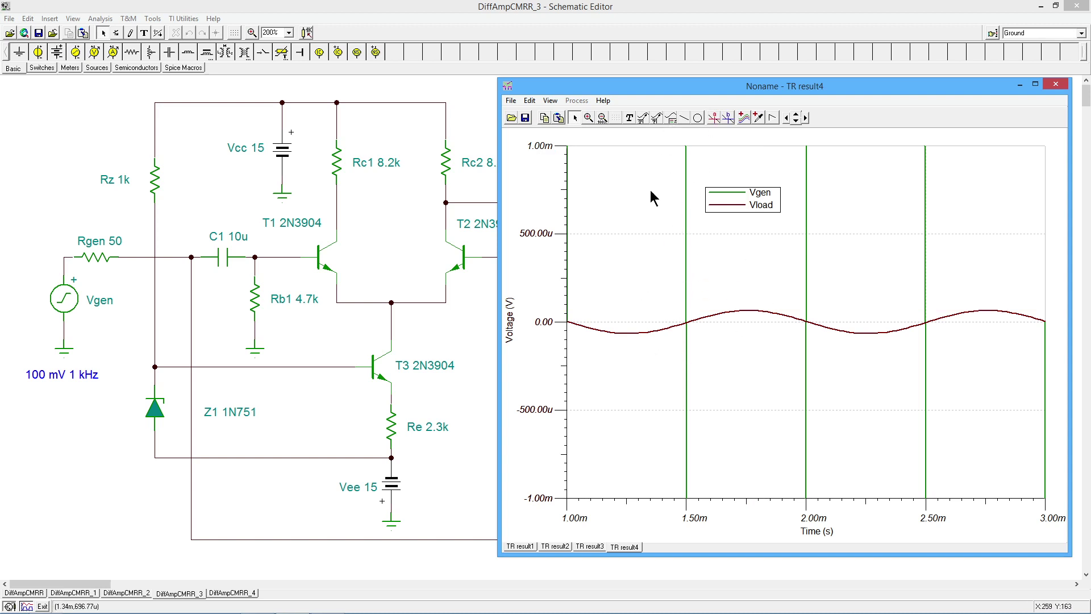
Fit TR result4 back to ±100m and compare it with TR result3, ending on TR result4.
{"action": "left_click", "coordinate": [603, 118]}
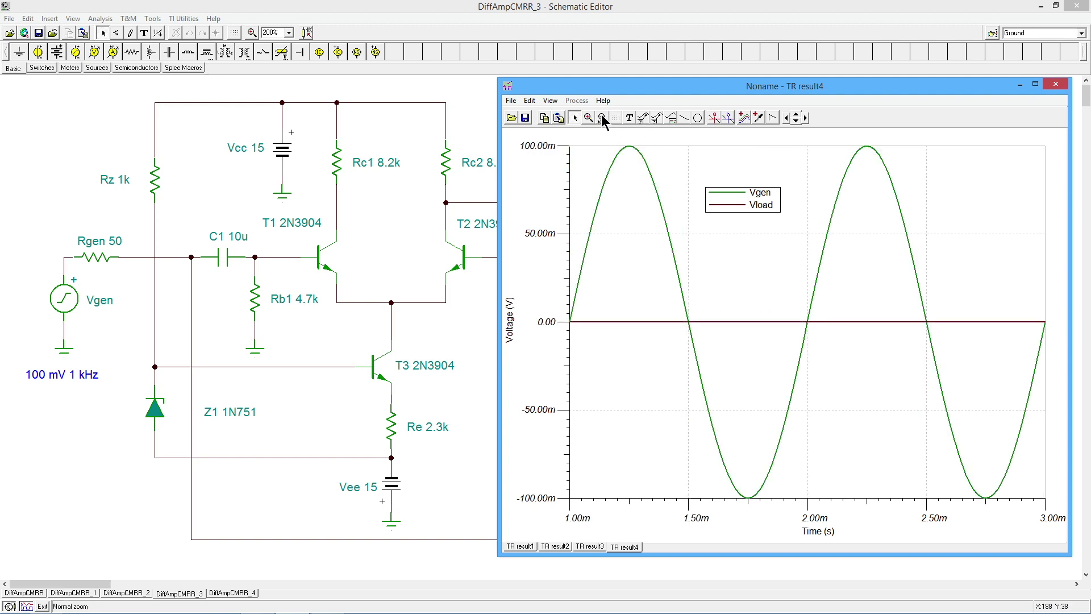
{"action": "left_click", "coordinate": [590, 547]}
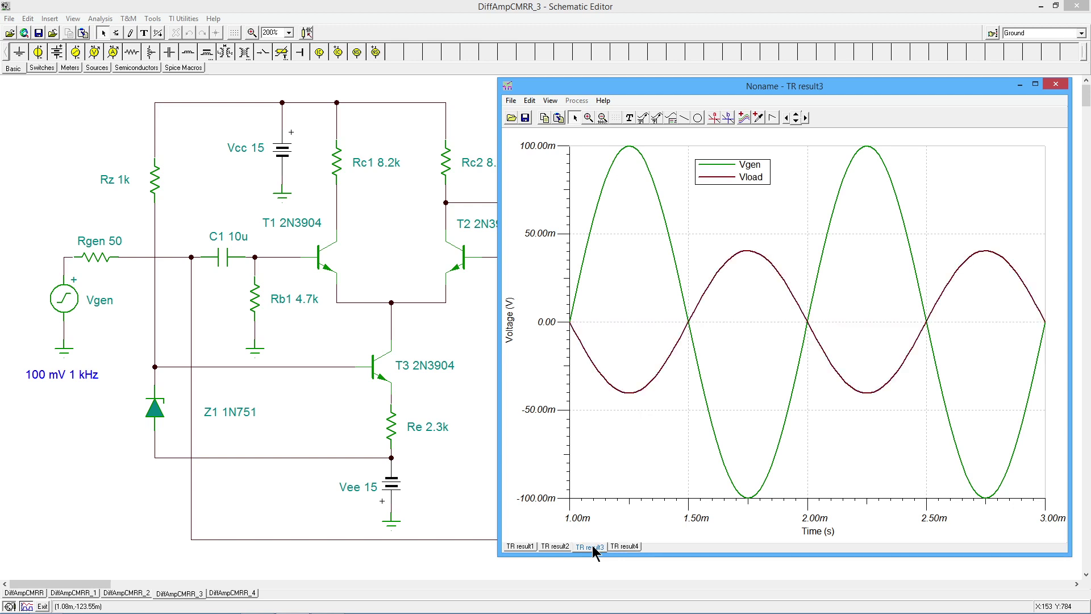
{"action": "left_click", "coordinate": [625, 547]}
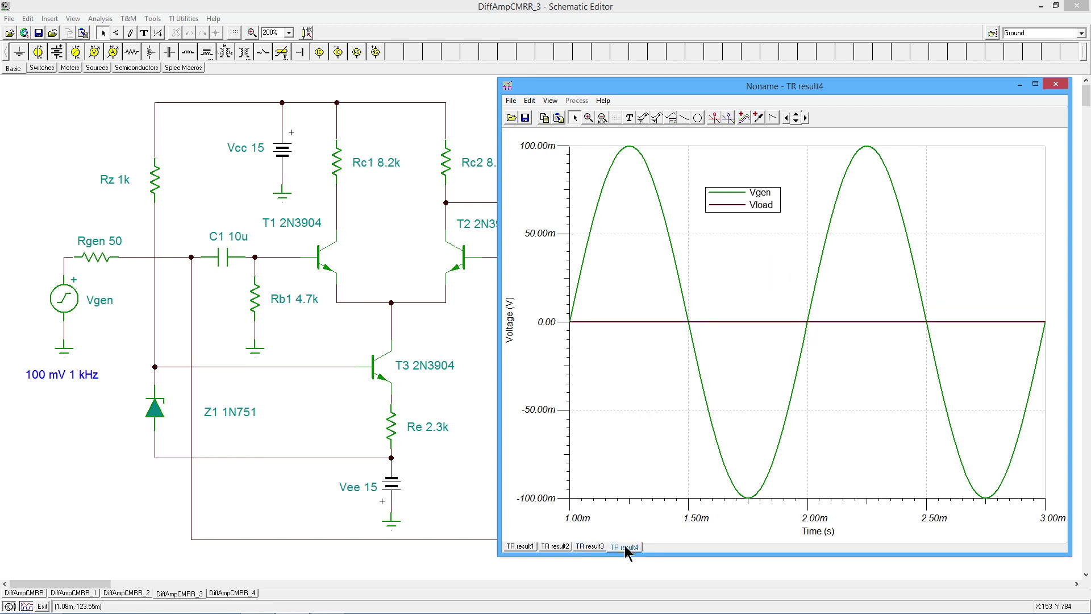
{"action": "left_click", "coordinate": [588, 547]}
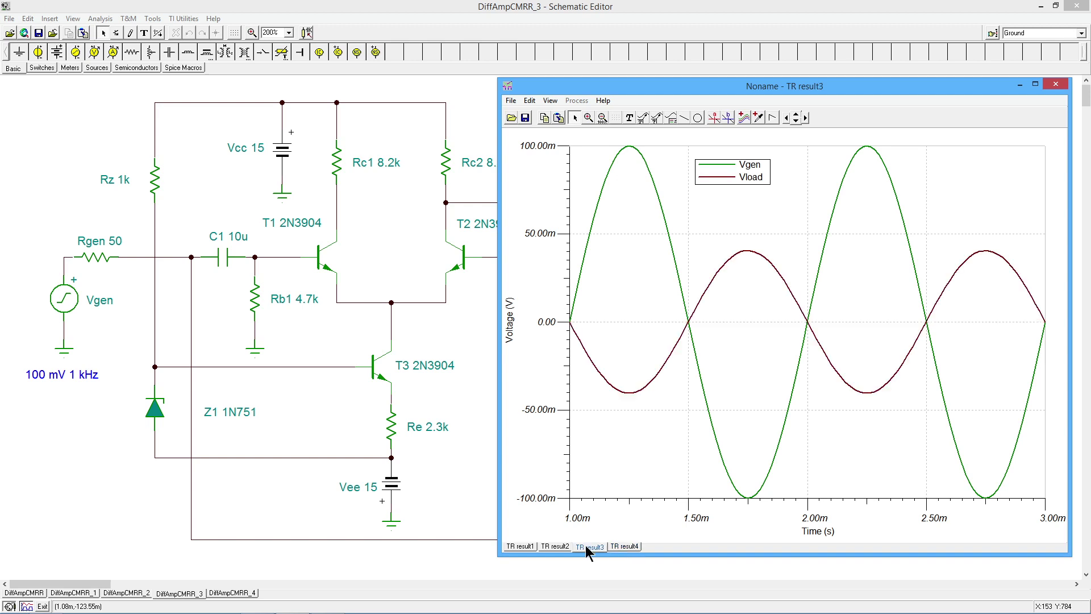
{"action": "left_click", "coordinate": [625, 547]}
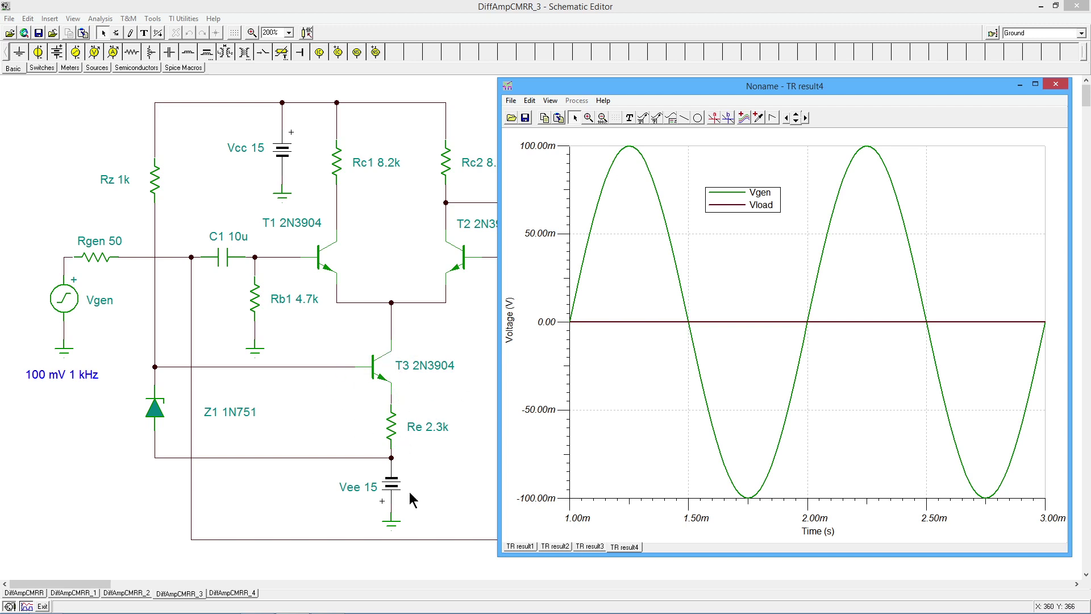
Close the TR result4 graph window to return to the DiffAmpCMRR_3 schematic.
{"action": "left_click", "coordinate": [1059, 85]}
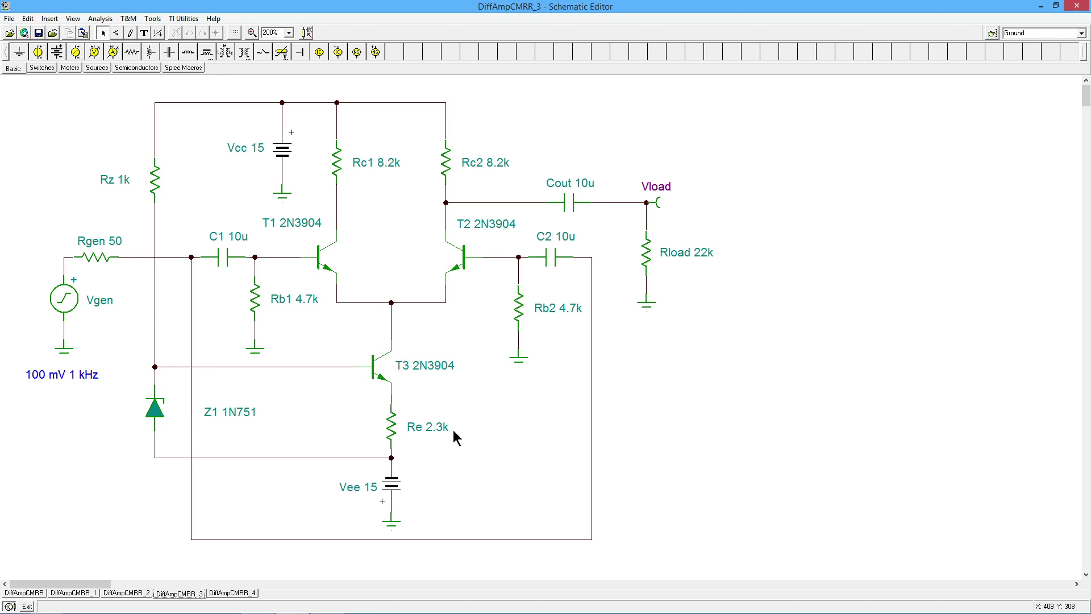
{"action": "left_click", "coordinate": [233, 593]}
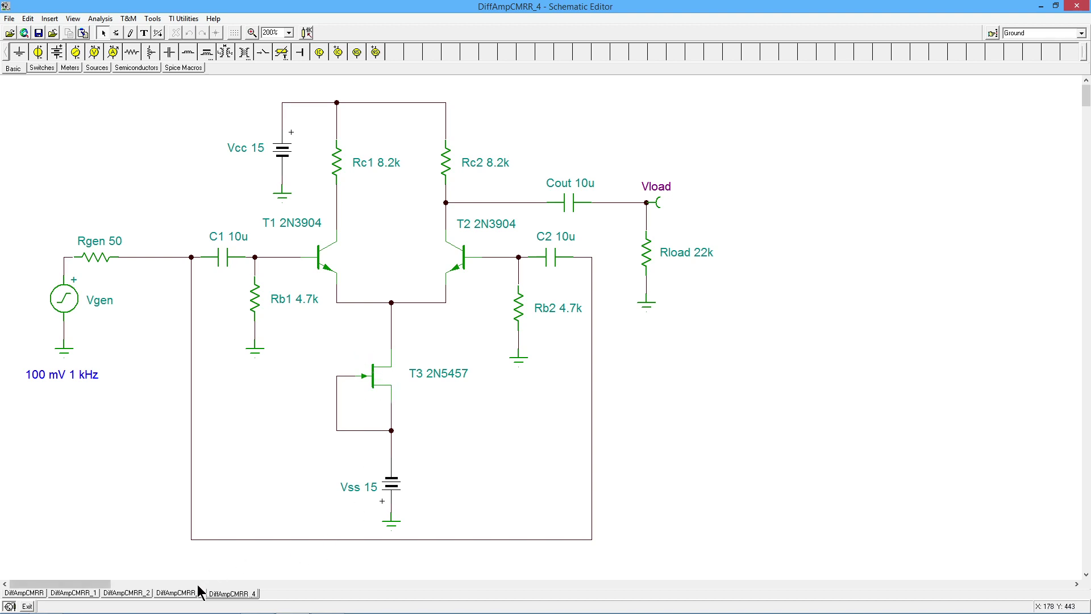
{"action": "left_click", "coordinate": [178, 593]}
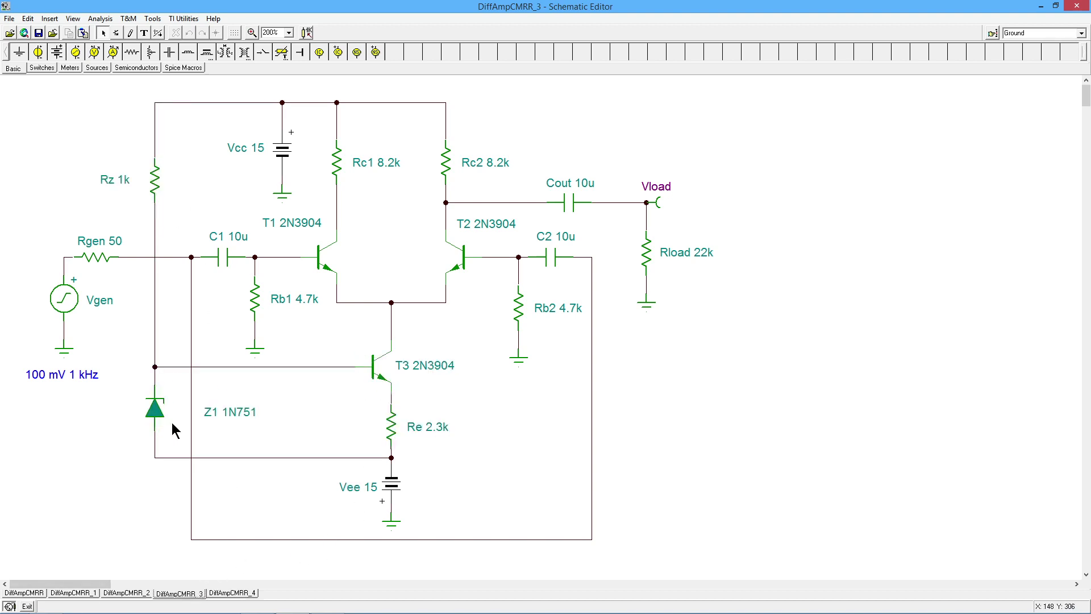
{"action": "left_click", "coordinate": [243, 591]}
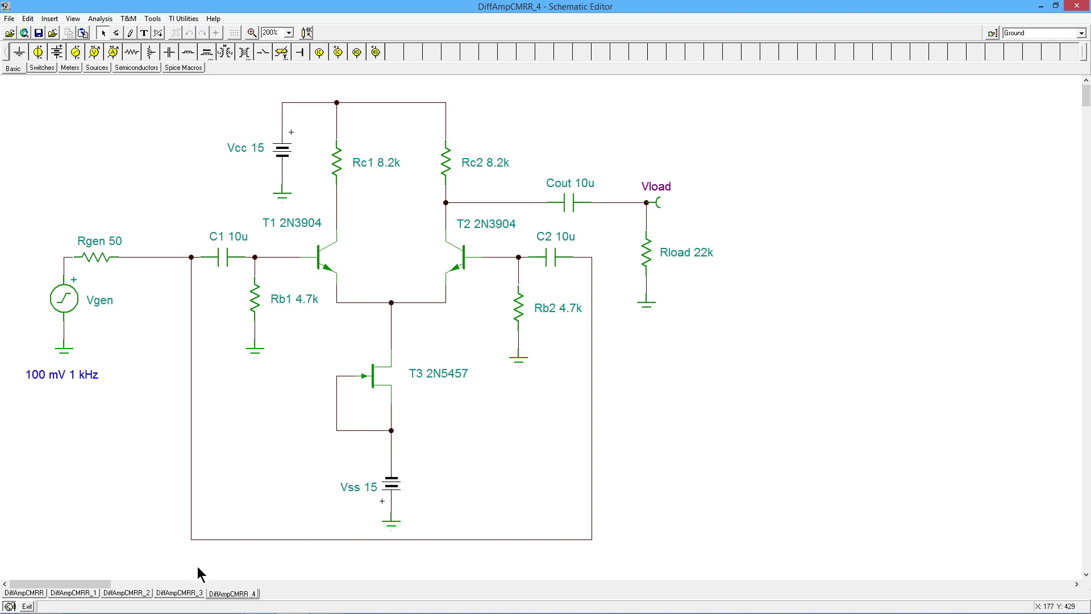
{"action": "left_click", "coordinate": [179, 593]}
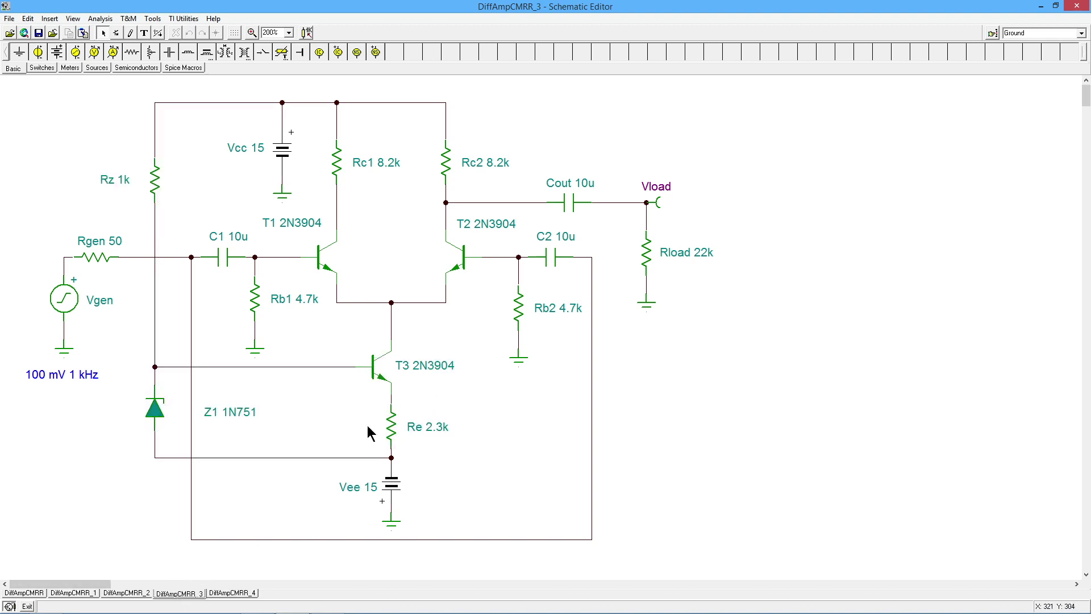